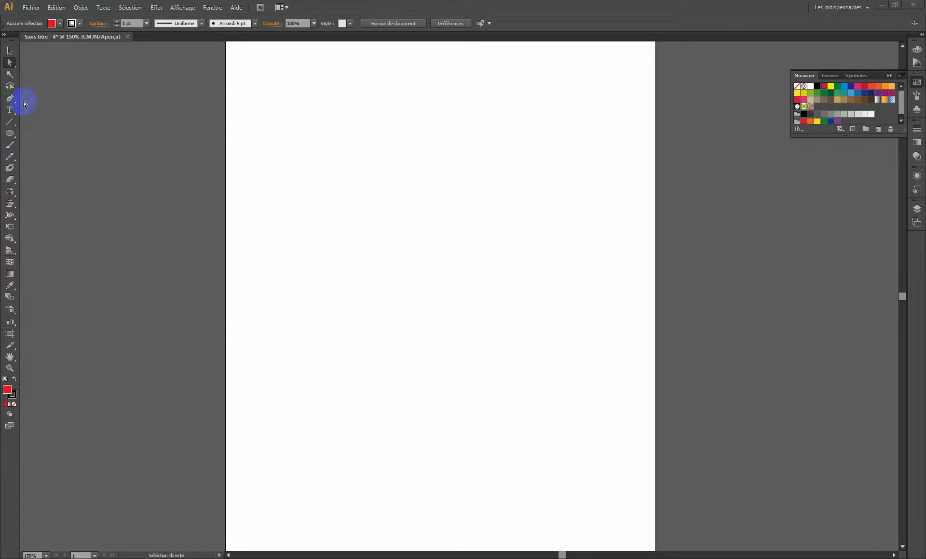
# - Draw a closed red-filled freeform shape with curved sides in the upper part of the page using the Pen tool
pyautogui.click(10, 98)
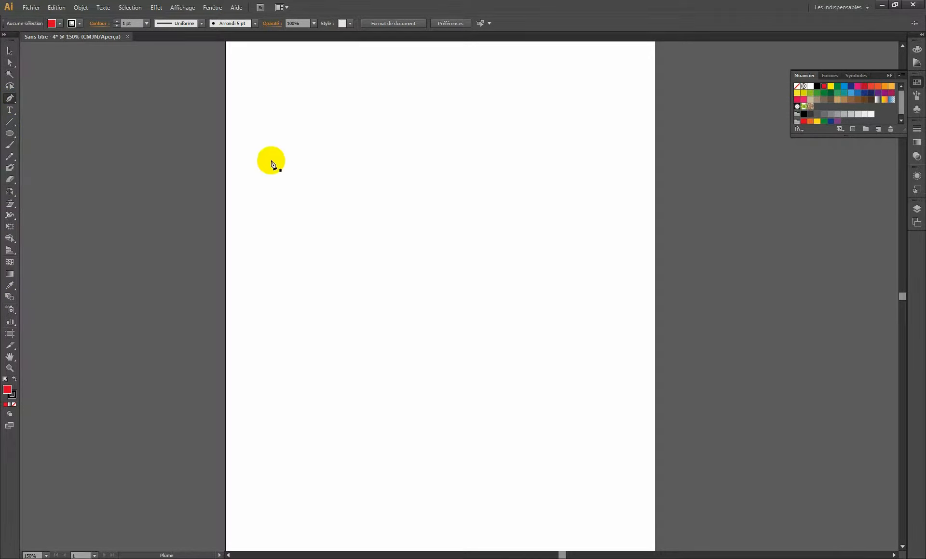
pyautogui.click(383, 152)
pyautogui.moveTo(458, 246); pyautogui.dragTo(449, 253)
pyautogui.moveTo(392, 258); pyautogui.dragTo(369, 246)
pyautogui.moveTo(334, 200); pyautogui.dragTo(328, 171)
pyautogui.moveTo(349, 120); pyautogui.dragTo(365, 119)
pyautogui.moveTo(385, 157); pyautogui.dragTo(403, 129)
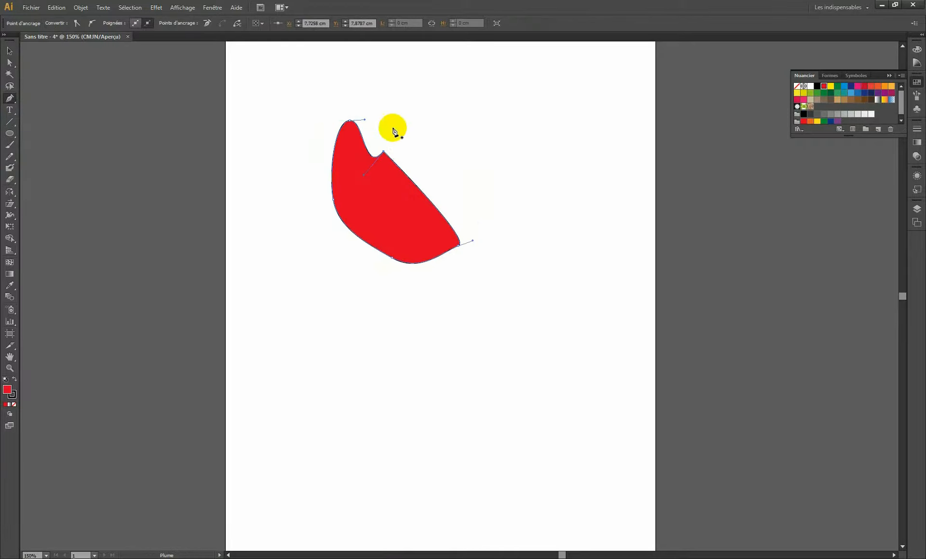
# - Draw a straight line about 6 cm long beside the red shape and a curved paintbrush stroke below it
pyautogui.click(10, 122)
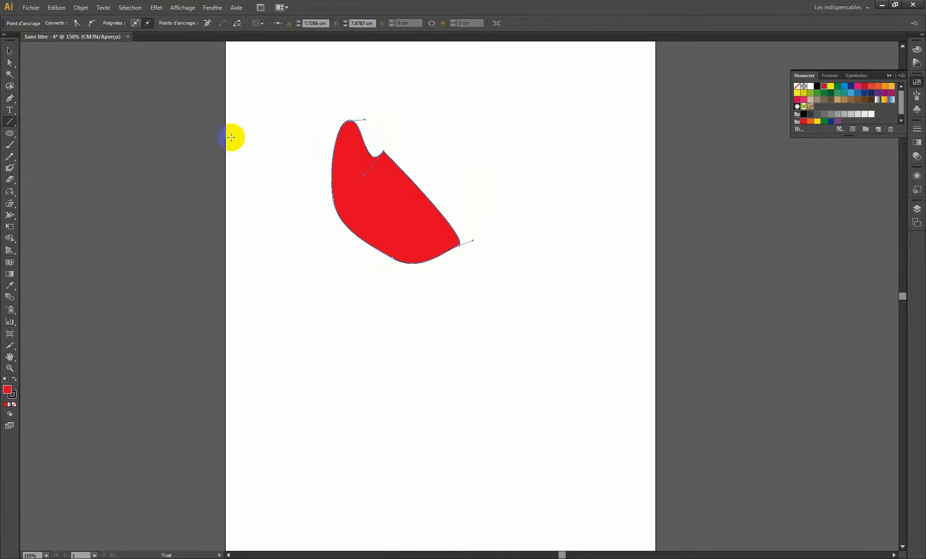
pyautogui.moveTo(489, 152); pyautogui.dragTo(611, 169)
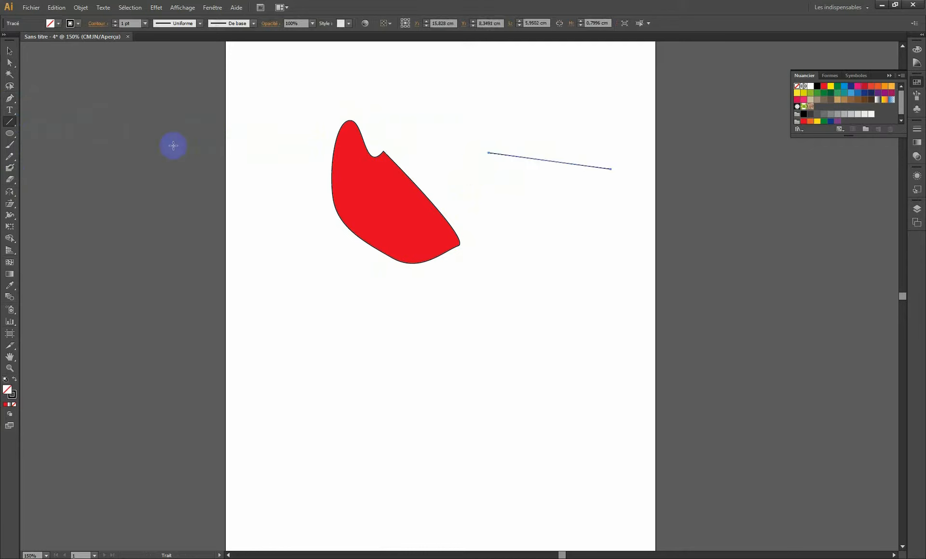
pyautogui.click(10, 144)
pyautogui.moveTo(509, 292)
pyautogui.mouseDown()
pyautogui.moveTo(517, 268)
pyautogui.moveTo(571, 209)
pyautogui.mouseUp()
# - Draw a thin pencil curve about 4.2 cm wide below the red shape and a thick wavy Blob Brush stroke beside it
pyautogui.click(10, 156)
pyautogui.moveTo(336, 327)
pyautogui.mouseDown()
pyautogui.moveTo(396, 323)
pyautogui.moveTo(422, 292)
pyautogui.mouseUp()
pyautogui.click(10, 168)
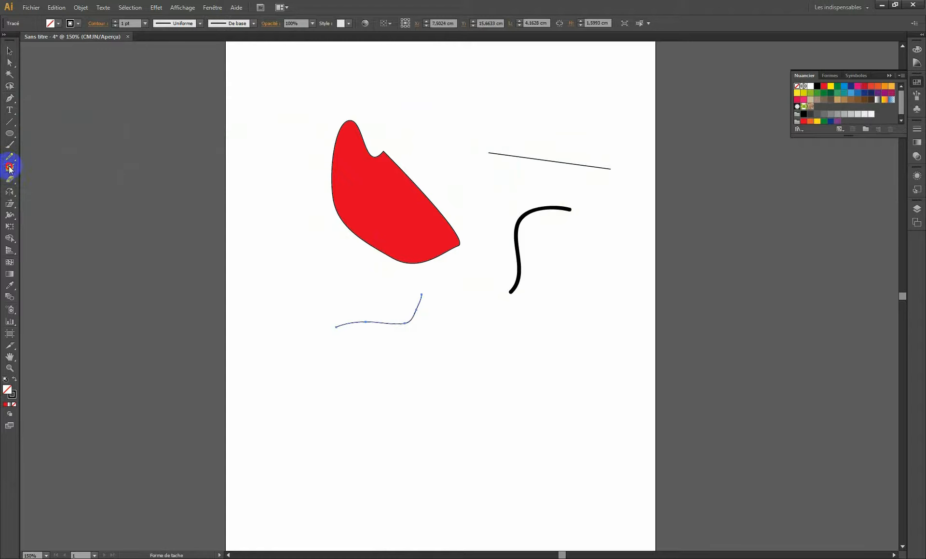
pyautogui.moveTo(470, 347); pyautogui.dragTo(598, 293)
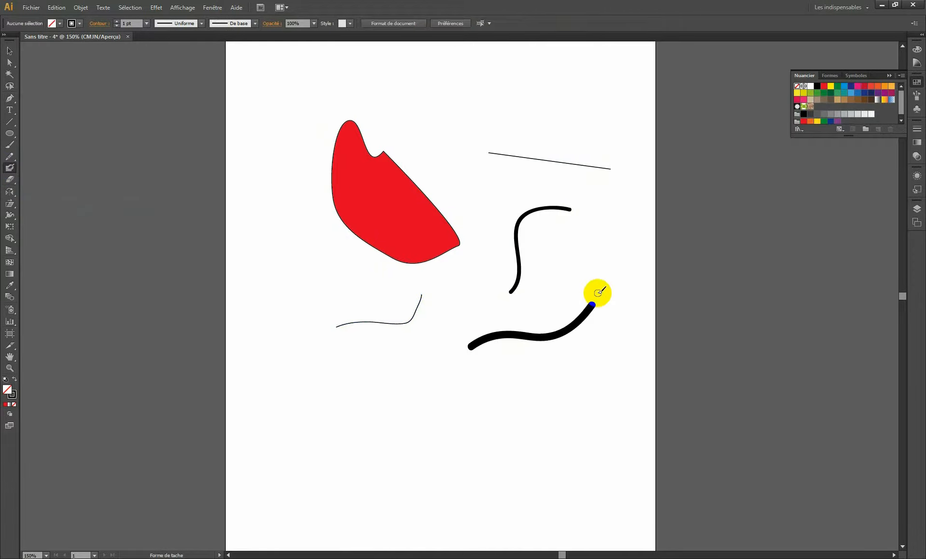
# - Reshape the red shape with Direct Selection by bulging the outline segments on both sides of its notch outward
pyautogui.click(10, 63)
pyautogui.click(348, 121)
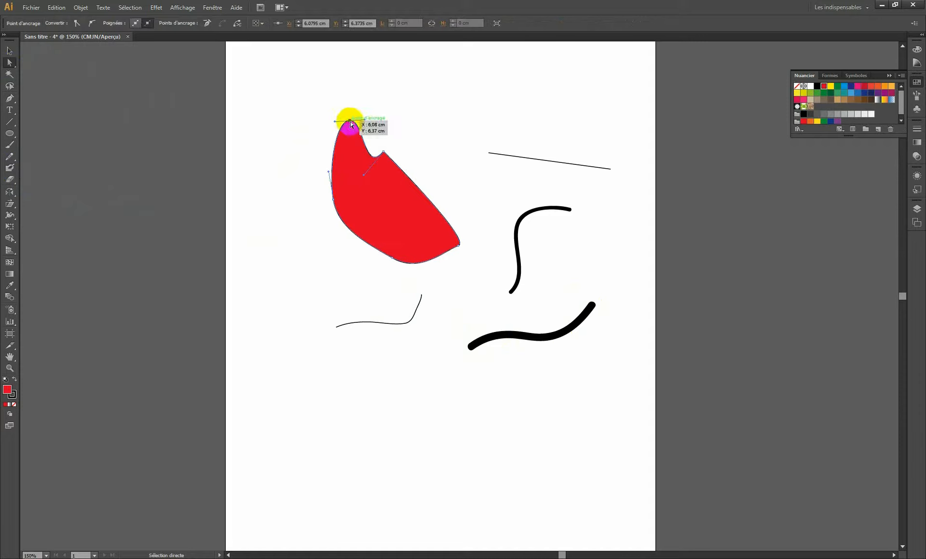
pyautogui.moveTo(413, 185); pyautogui.dragTo(431, 179)
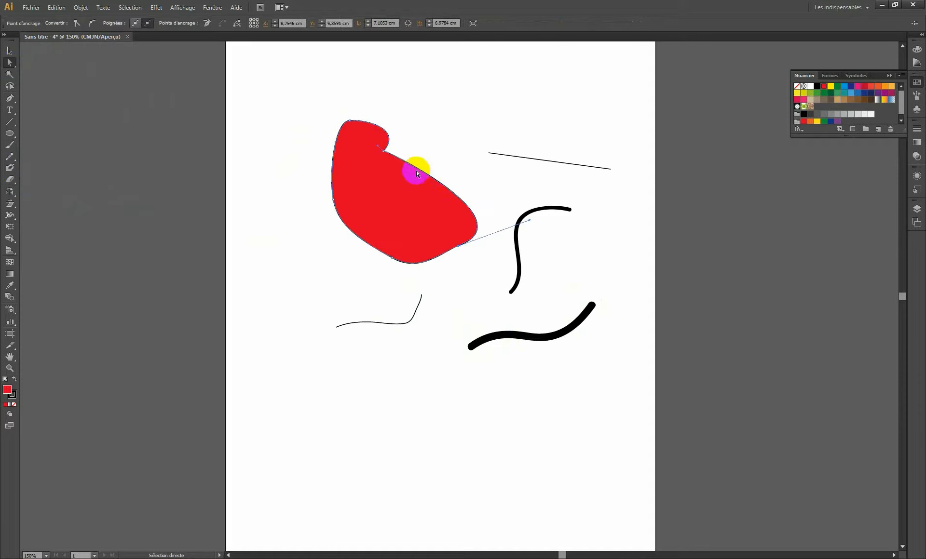
# - Inspect the anchor points of the straight line and the paintbrush stroke with Direct Selection
pyautogui.click(537, 159)
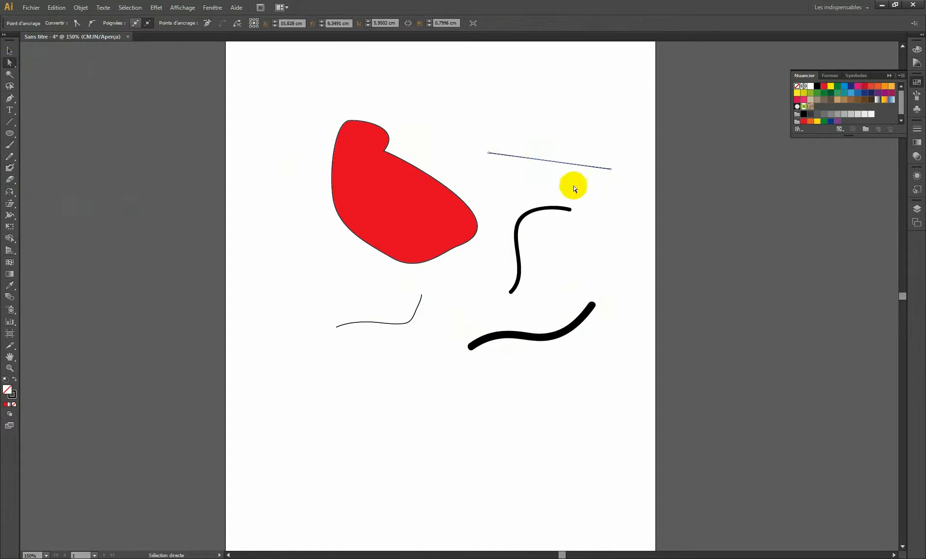
pyautogui.click(553, 206)
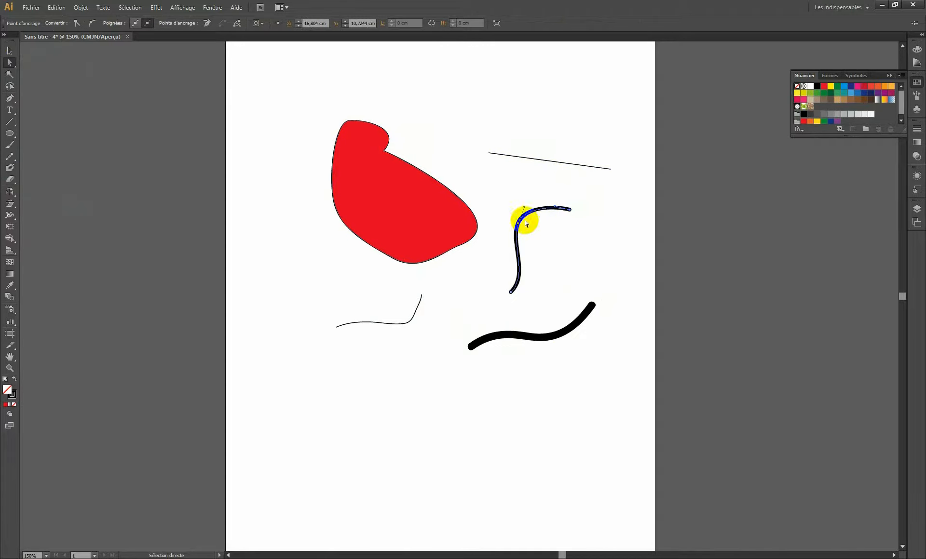
pyautogui.click(511, 291)
pyautogui.click(572, 209)
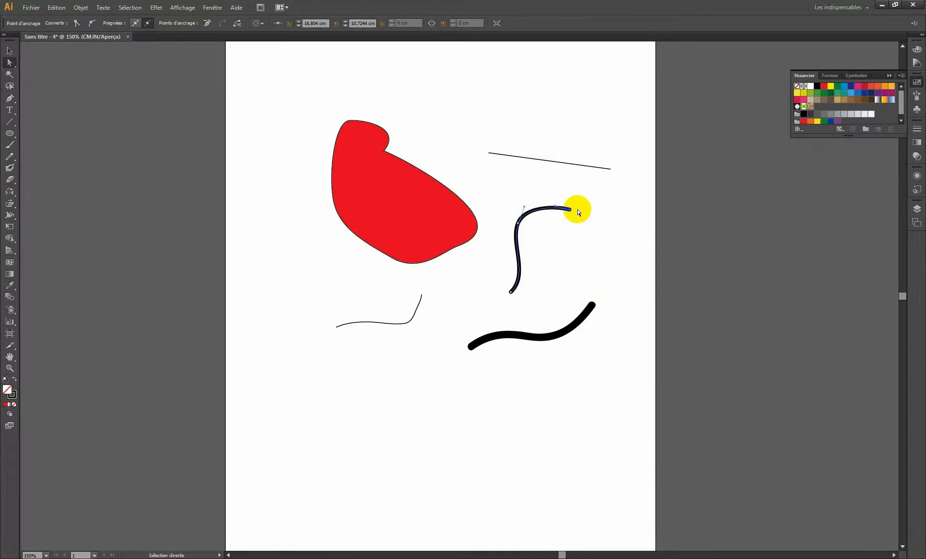
# - Rotate the red shape counterclockwise and enlarge it to about 8.9 by 7.5 cm, and select all the artwork
pyautogui.click(9, 50)
pyautogui.click(379, 183)
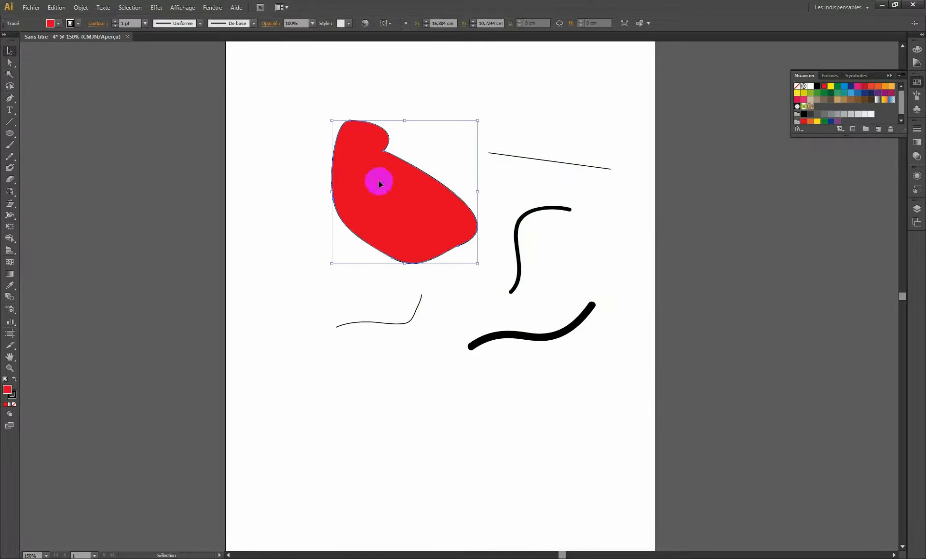
pyautogui.moveTo(477, 121); pyautogui.dragTo(356, 82)
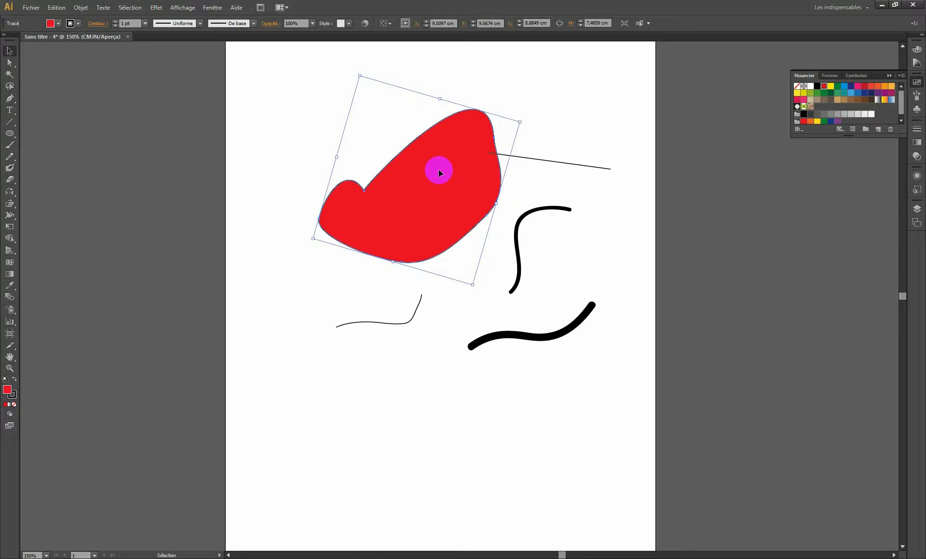
pyautogui.moveTo(283, 91)
pyautogui.mouseDown()
pyautogui.moveTo(651, 382)
pyautogui.moveTo(607, 373)
pyautogui.mouseUp()
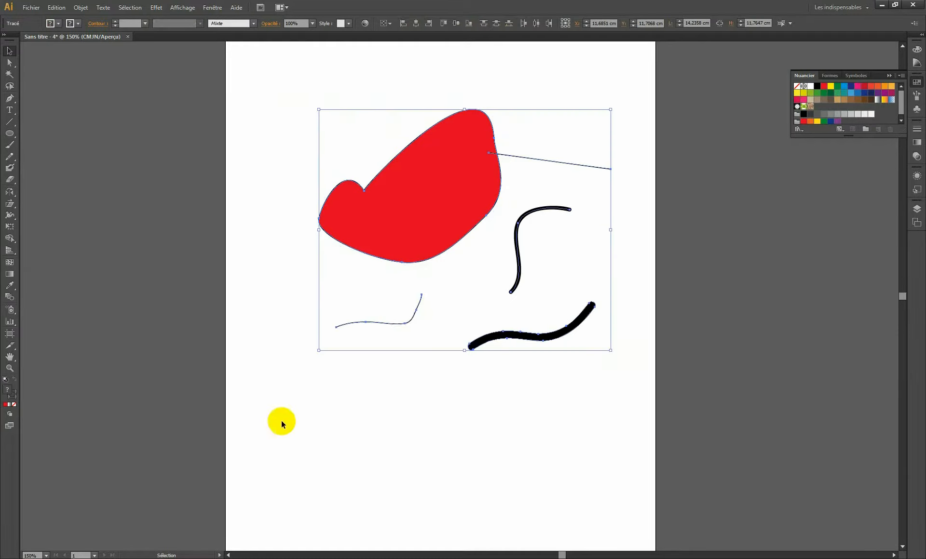
# - Switch to a maximized Photoshop window and draw a closed bean-shaped path on the blank canvas with the Pen tool
pyautogui.click(257, 558)
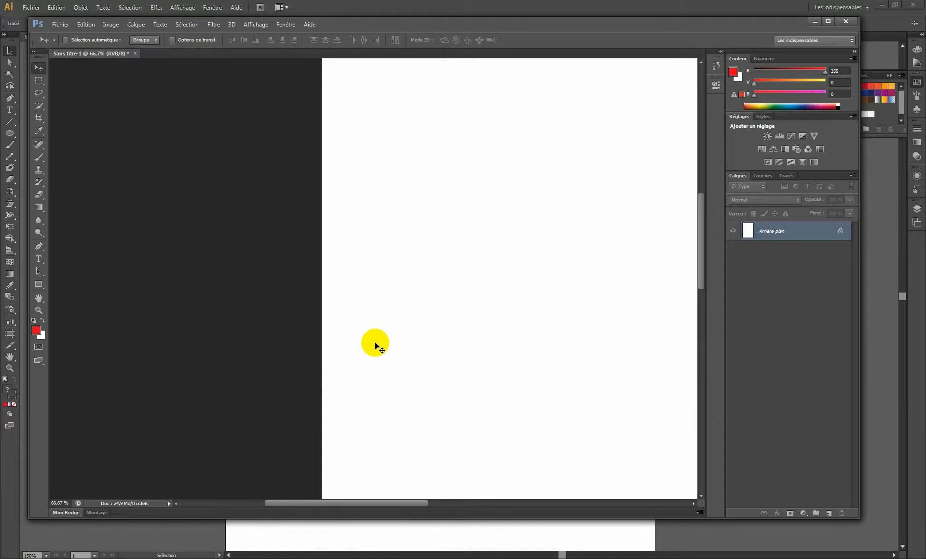
pyautogui.click(830, 22)
pyautogui.click(9, 228)
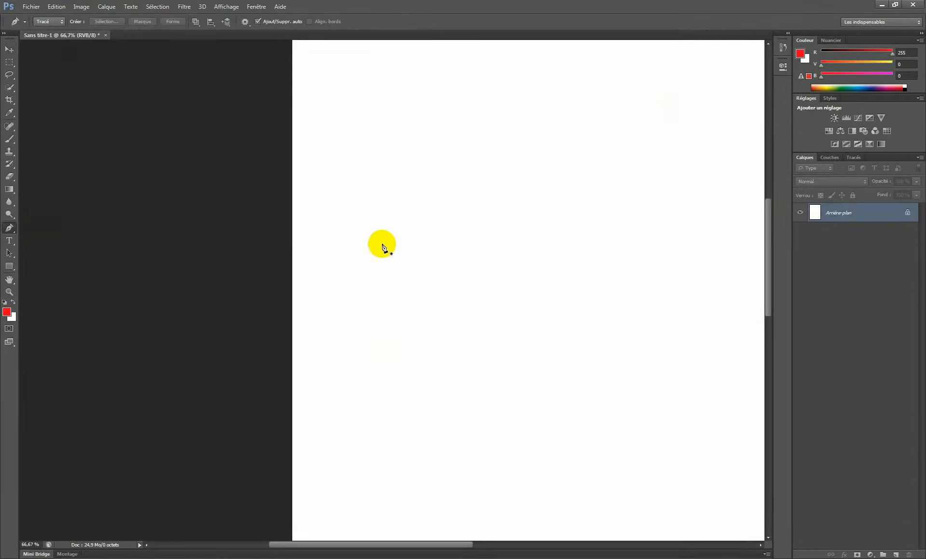
pyautogui.click(498, 224)
pyautogui.moveTo(578, 253); pyautogui.dragTo(554, 302)
pyautogui.moveTo(510, 310); pyautogui.dragTo(468, 304)
pyautogui.click(431, 247)
pyautogui.moveTo(459, 208); pyautogui.dragTo(471, 204)
pyautogui.click(498, 224)
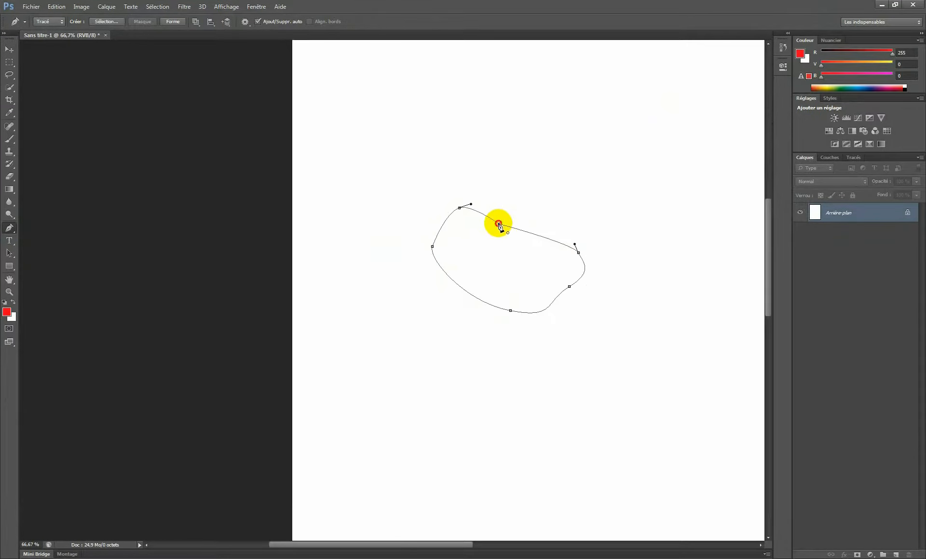
# - Convert the path to a selection and fill it with the red foreground colour on a new layer
pyautogui.hotkey('ctrl', 'Return')
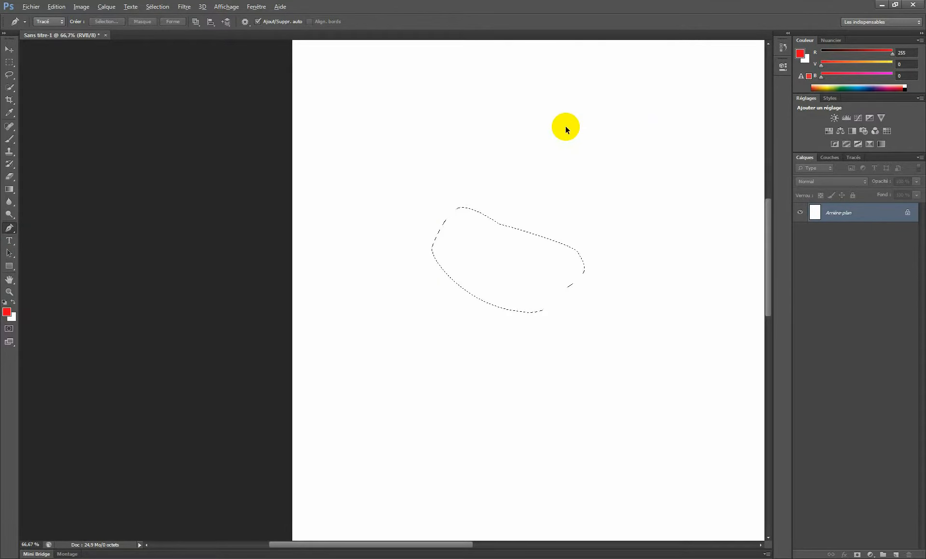
pyautogui.hotkey('ctrl', 'shift', 'alt', 'n')
pyautogui.hotkey('alt', 'BackSpace')
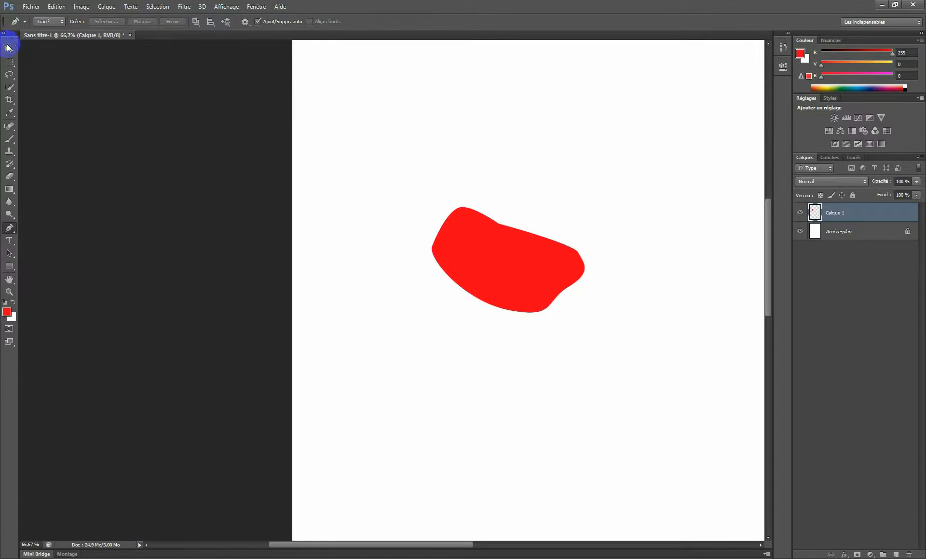
# - Enlarge the red shape proportionally with Free Transform until it extends past the canvas edge, and apply the transformation
pyautogui.press('v')
pyautogui.hotkey('ctrl', 't')
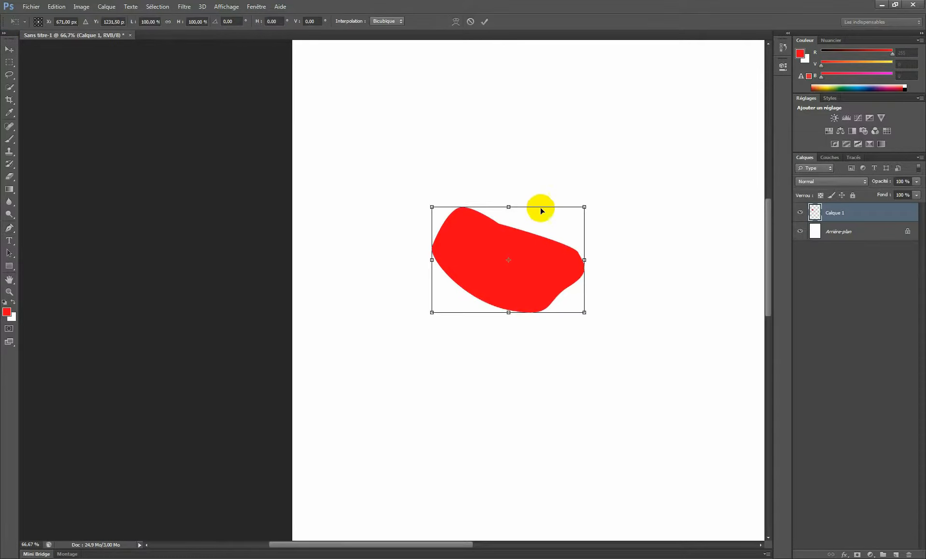
pyautogui.moveTo(584, 207); pyautogui.dragTo(685, 99)
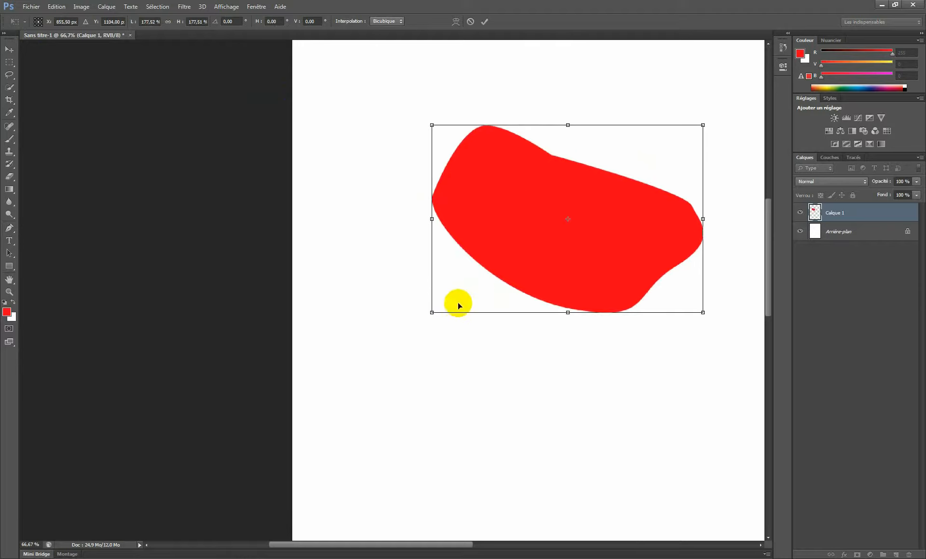
pyautogui.moveTo(432, 312); pyautogui.dragTo(312, 394)
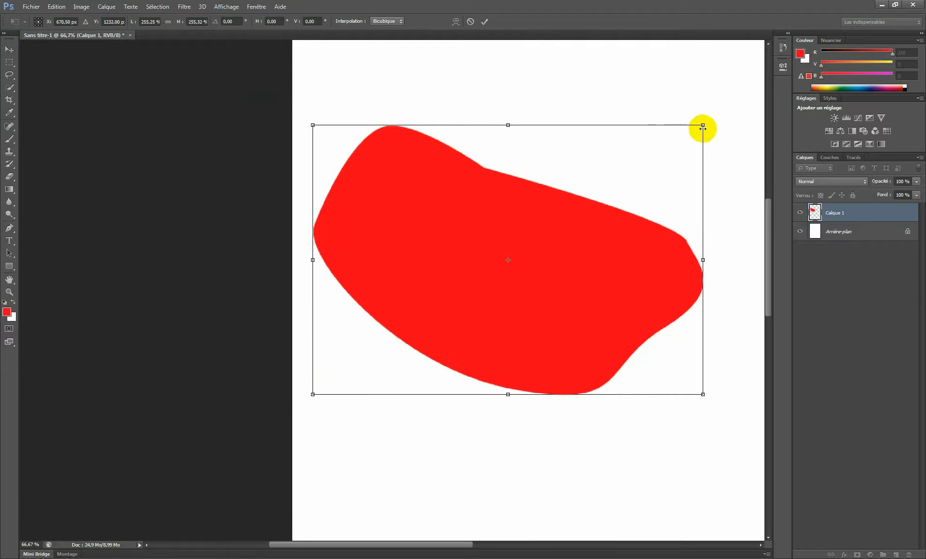
pyautogui.moveTo(704, 125); pyautogui.dragTo(740, 82)
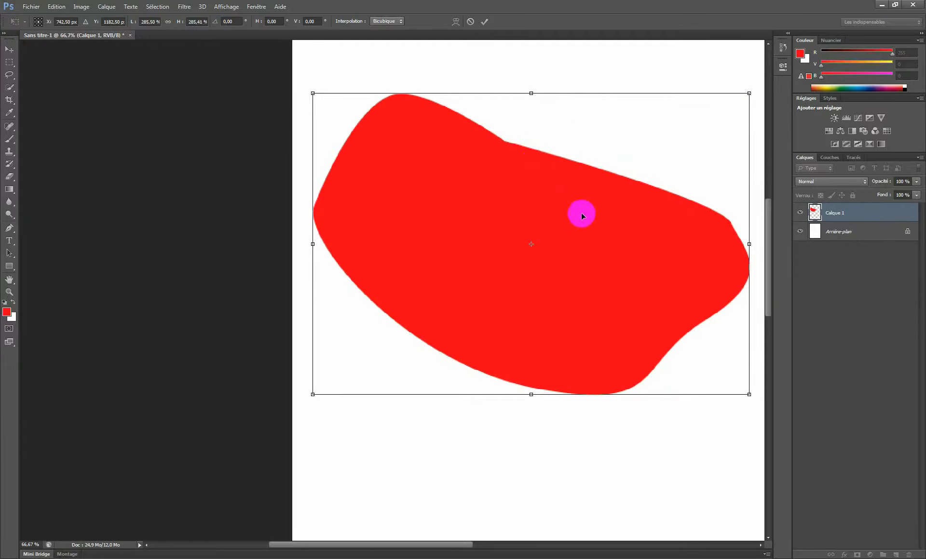
pyautogui.moveTo(313, 394); pyautogui.dragTo(218, 460)
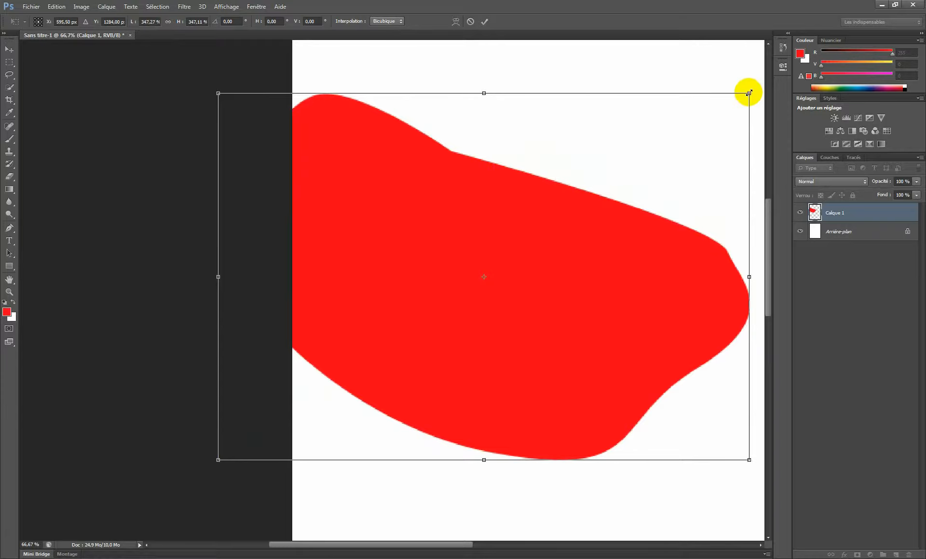
pyautogui.moveTo(746, 91)
pyautogui.mouseDown()
pyautogui.moveTo(785, 52)
pyautogui.moveTo(681, 177)
pyautogui.moveTo(652, 172)
pyautogui.moveTo(644, 149)
pyautogui.moveTo(656, 118)
pyautogui.moveTo(621, 128)
pyautogui.moveTo(626, 119)
pyautogui.moveTo(657, 145)
pyautogui.moveTo(612, 122)
pyautogui.moveTo(620, 144)
pyautogui.moveTo(593, 131)
pyautogui.mouseUp()
pyautogui.press('Return')
# - Examine the red shape's edge at 3200% zoom, marking a single edge pixel with a rectangular selection
pyautogui.click(687, 183)
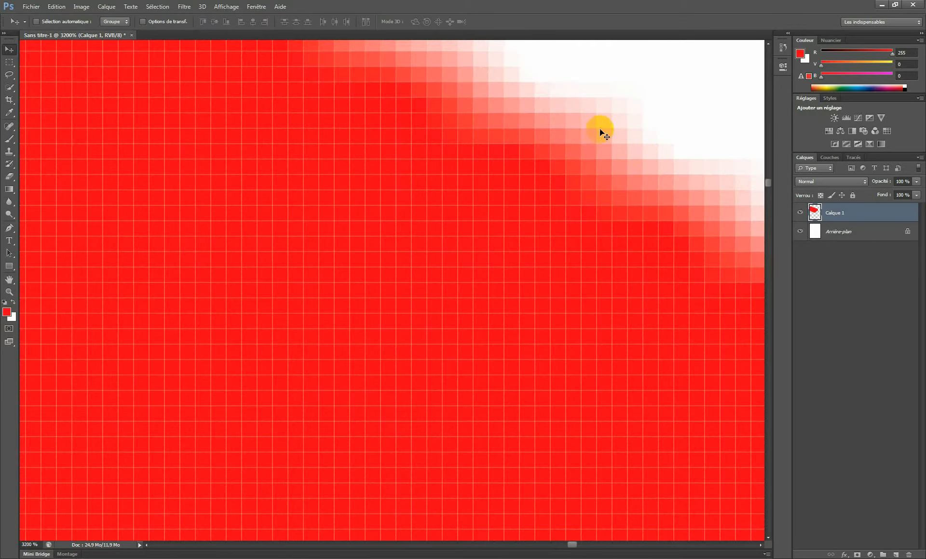
pyautogui.click(9, 62)
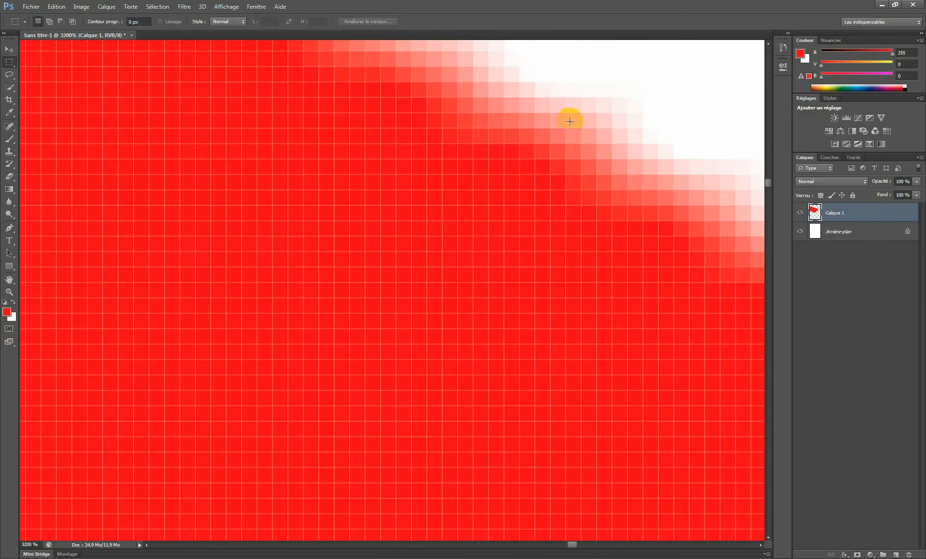
pyautogui.moveTo(566, 113); pyautogui.dragTo(575, 120)
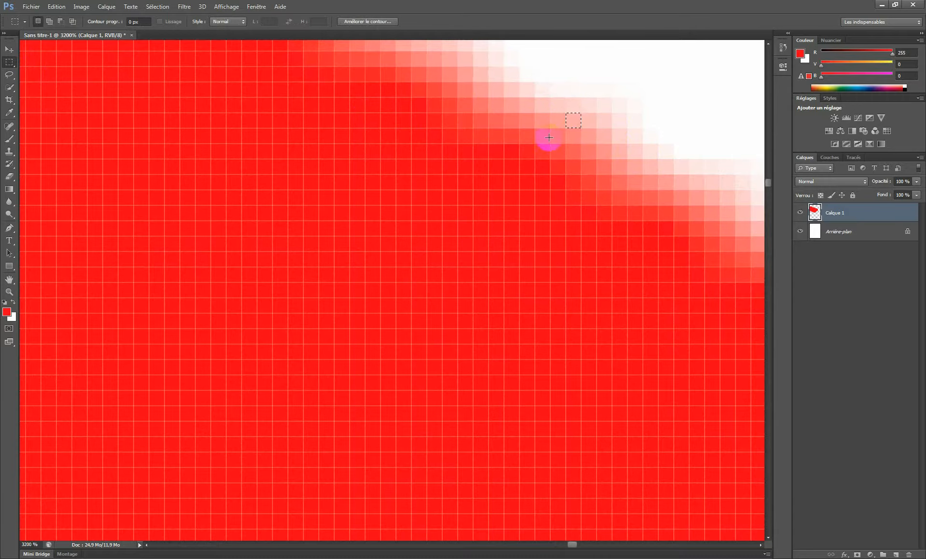
pyautogui.keyDown('alt'); pyautogui.click(511, 176); pyautogui.keyUp('alt')
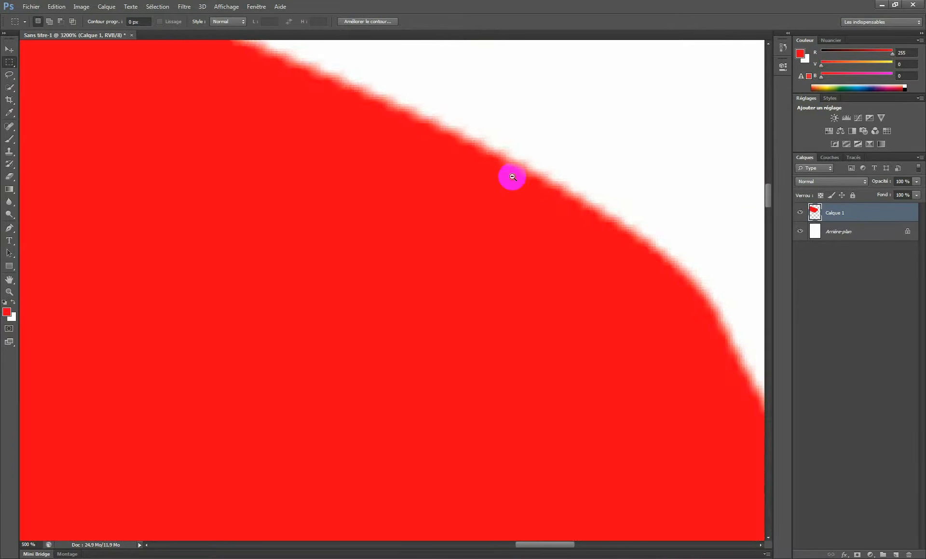
pyautogui.moveTo(512, 177); pyautogui.dragTo(510, 177)
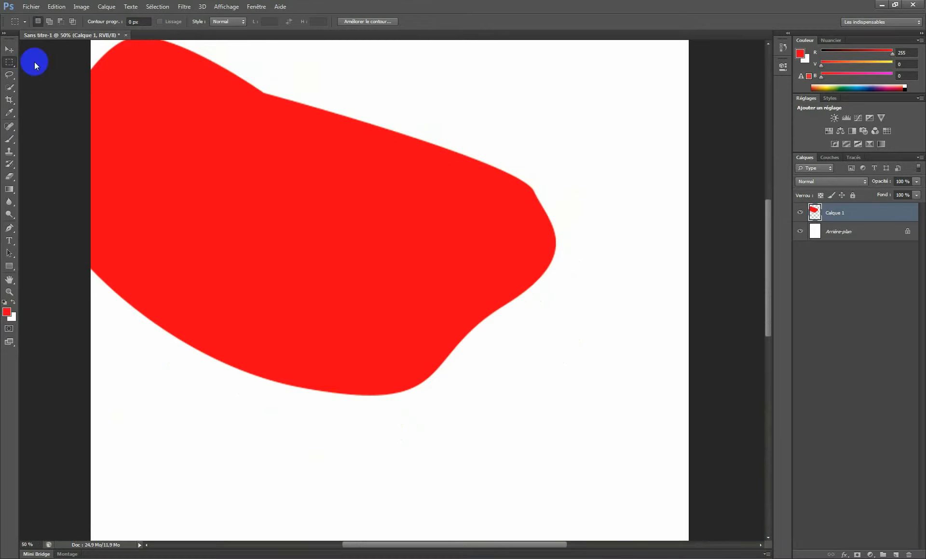
# - Try to shift the enlarged red shape a short distance sideways with the Move tool
pyautogui.click(9, 49)
pyautogui.moveTo(360, 190); pyautogui.dragTo(419, 186)
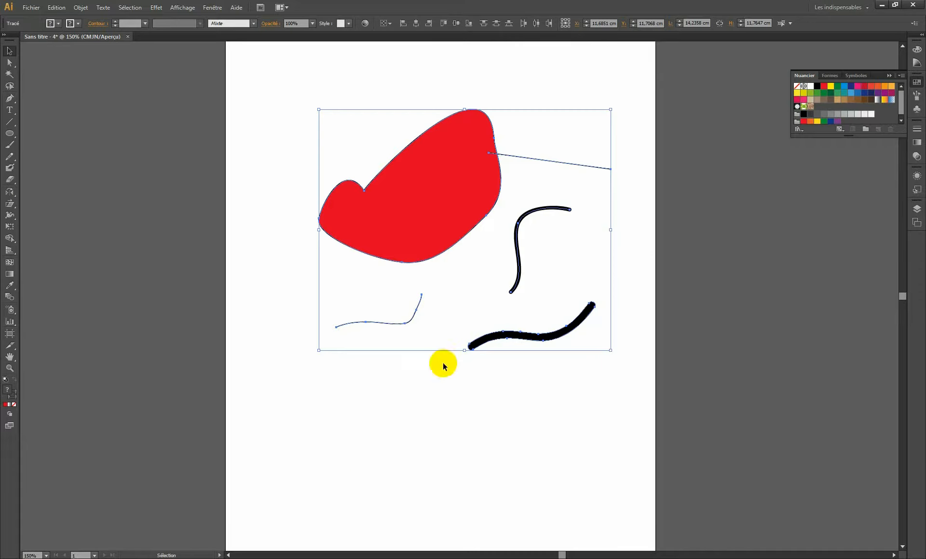
# - Switch back to Illustrator and shrink the red shape to about 1 by 0.9 cm
pyautogui.click(448, 169)
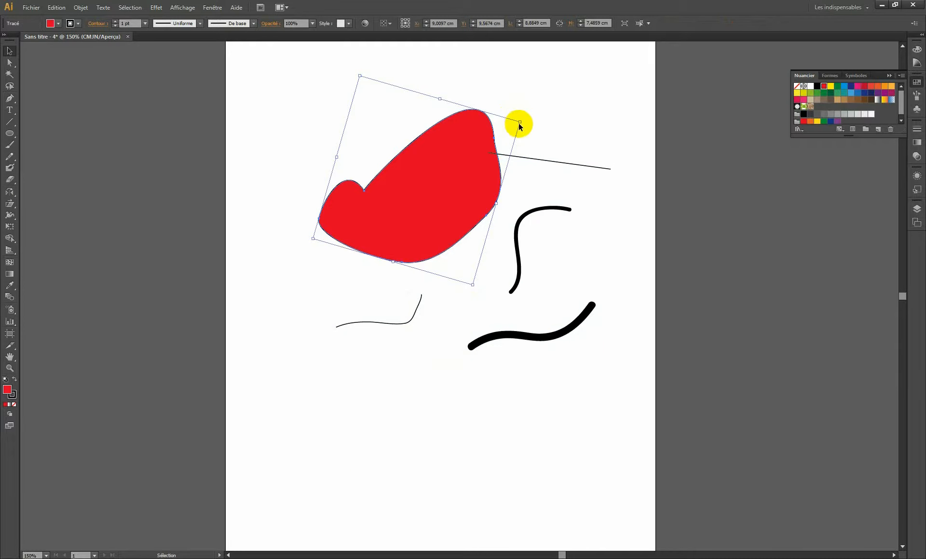
pyautogui.moveTo(520, 121); pyautogui.dragTo(361, 233)
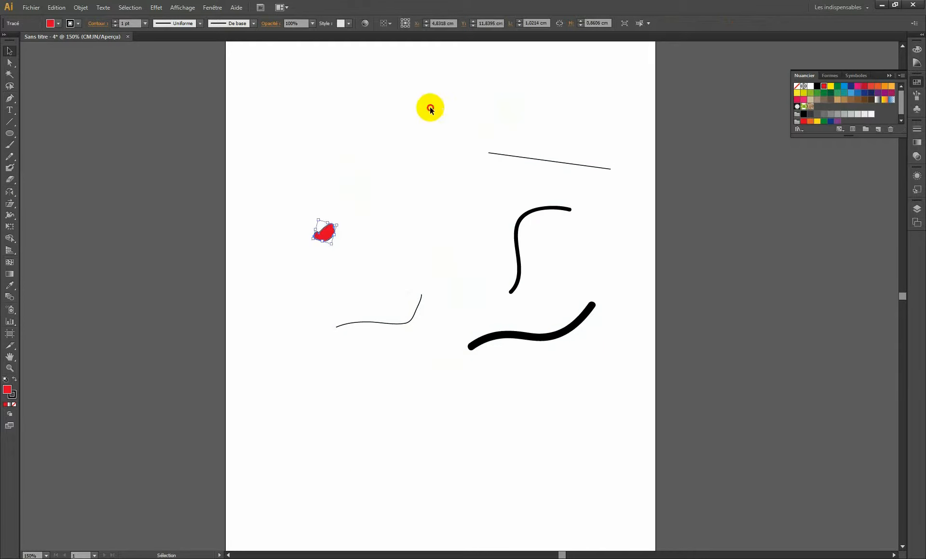
# - Delete the straight line, both brush strokes and the pencil curve, leaving only the small red shape
pyautogui.moveTo(429, 108); pyautogui.dragTo(609, 403)
pyautogui.press('Delete')
pyautogui.moveTo(461, 313); pyautogui.dragTo(384, 349)
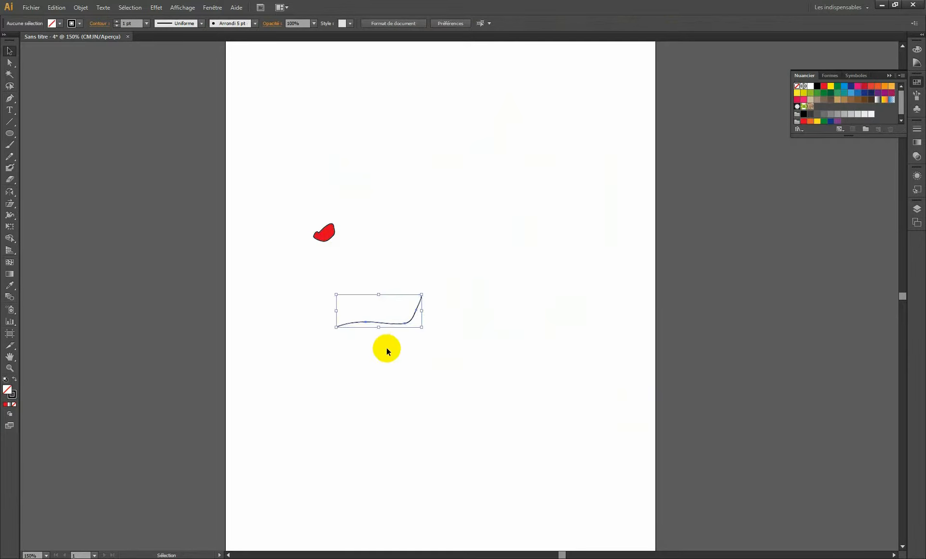
pyautogui.press('Delete')
# - Enlarge the small red shape to about 17.3 by 14.6 cm and reposition it within the page
pyautogui.click(325, 232)
pyautogui.moveTo(337, 225); pyautogui.dragTo(646, 459)
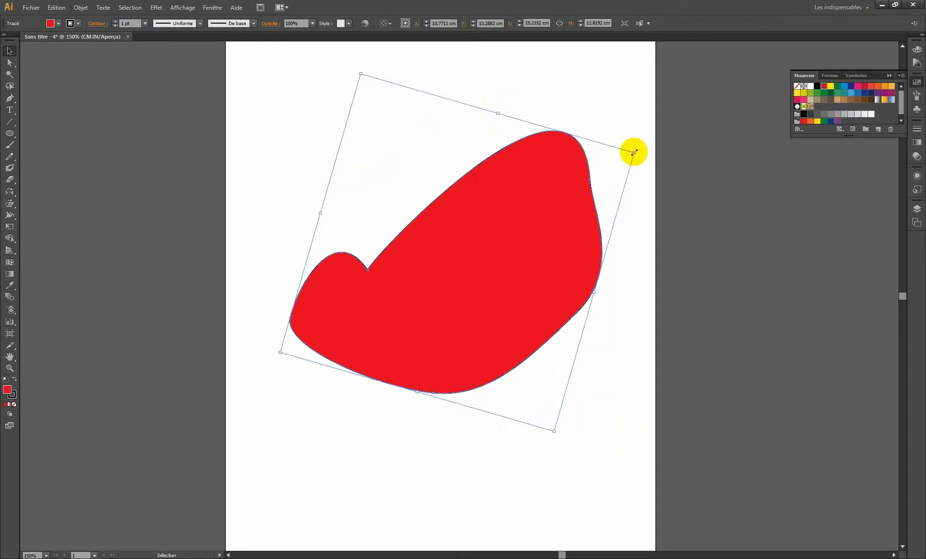
pyautogui.moveTo(633, 153); pyautogui.dragTo(682, 125)
pyautogui.moveTo(570, 152); pyautogui.dragTo(534, 161)
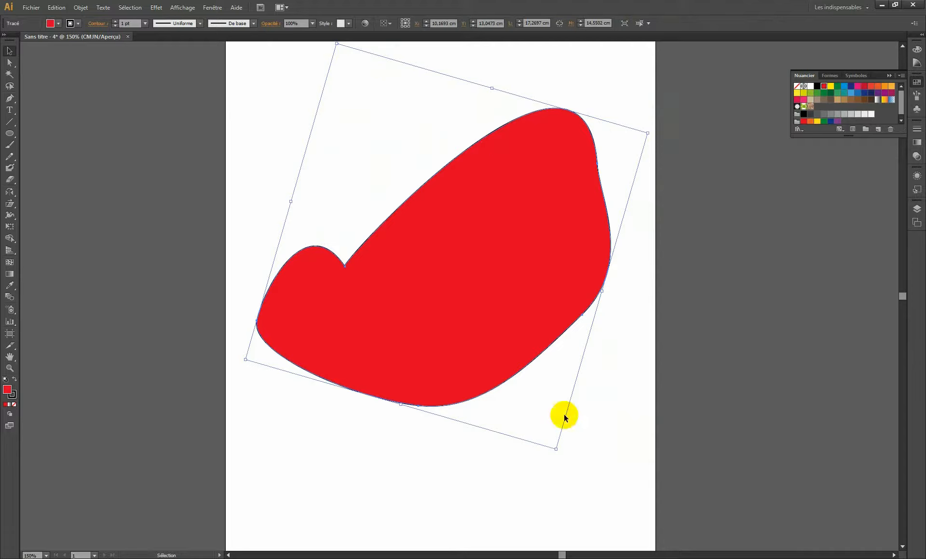
# - Enlarge the red shape to about 26.3 by 22.2 cm so it extends past both sides of the page, leaving it deselected
pyautogui.moveTo(554, 449); pyautogui.dragTo(630, 525)
pyautogui.moveTo(391, 80); pyautogui.dragTo(405, 198)
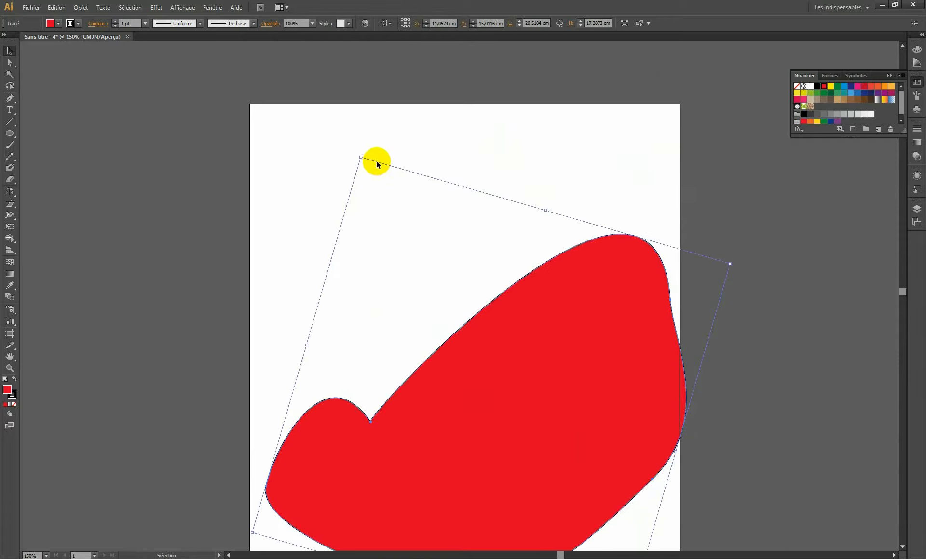
pyautogui.moveTo(361, 156); pyautogui.dragTo(303, 49)
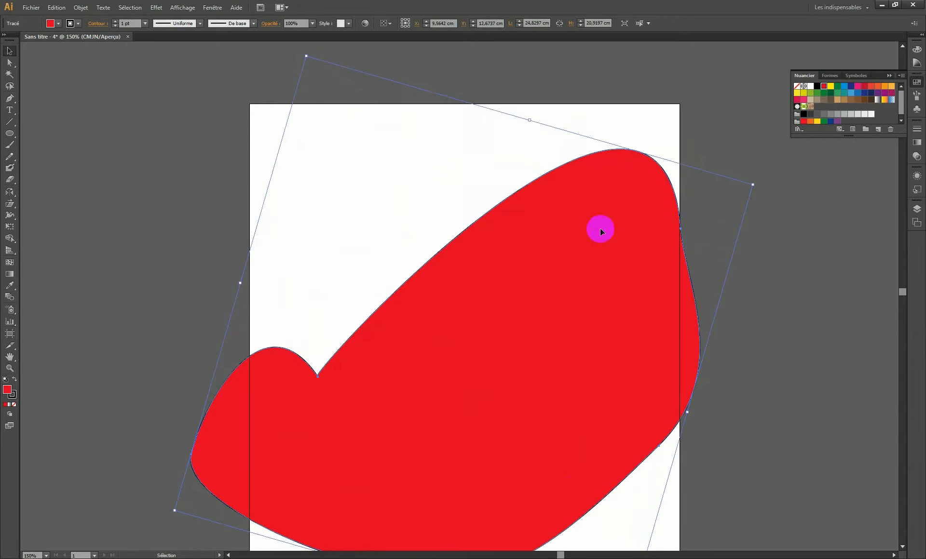
pyautogui.moveTo(749, 186); pyautogui.dragTo(785, 166)
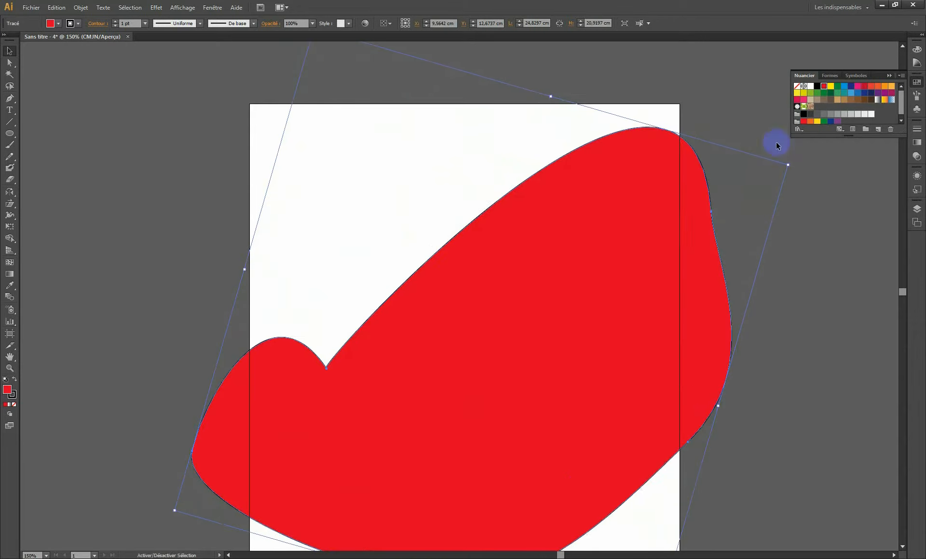
pyautogui.click(655, 91)
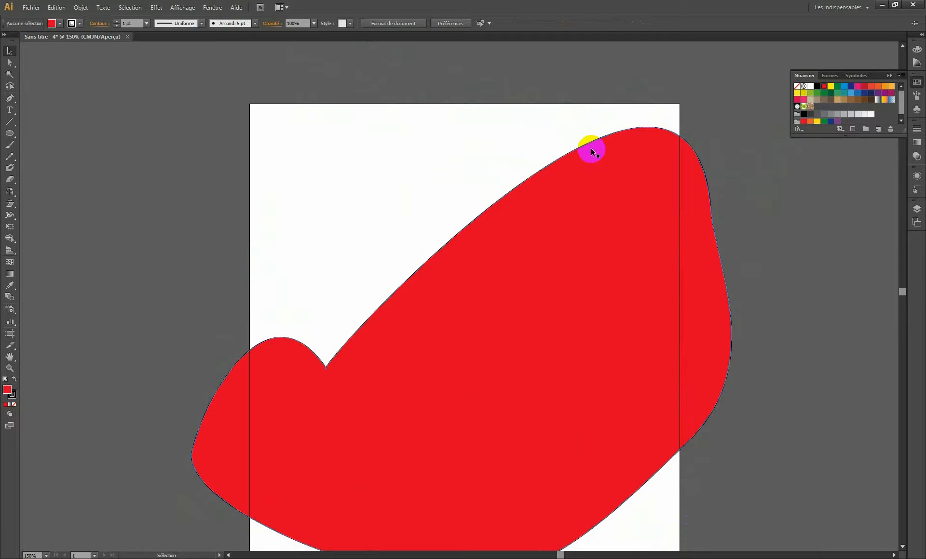
# - Examine the upper edge of the enlarged red shape at up to 1600% magnification for outline sharpness
pyautogui.keyDown('ctrl'); pyautogui.click(582, 161); pyautogui.keyUp('ctrl')
pyautogui.keyDown('ctrl'); pyautogui.click(581, 161); pyautogui.keyUp('ctrl')
pyautogui.keyDown('ctrl'); pyautogui.click(582, 162); pyautogui.keyUp('ctrl')
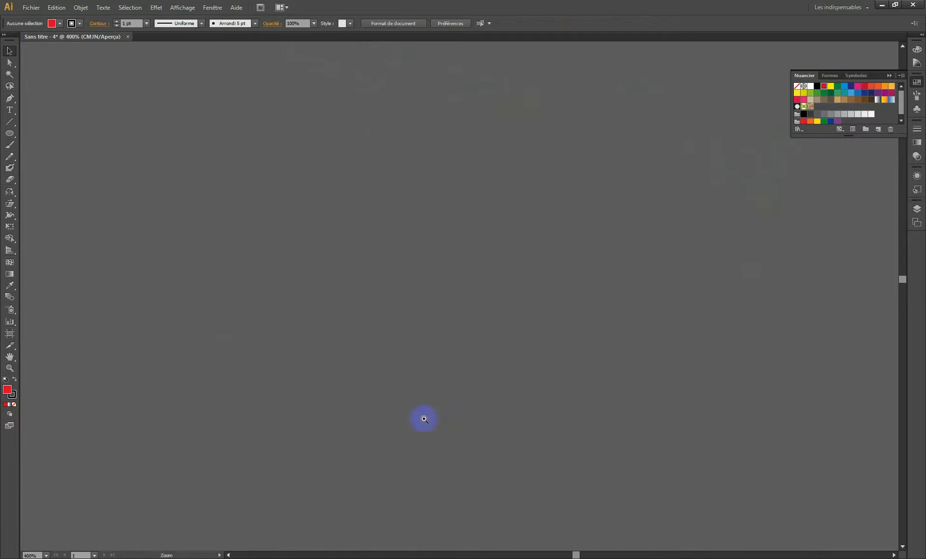
pyautogui.moveTo(438, 436); pyautogui.dragTo(549, 177)
pyautogui.moveTo(437, 392); pyautogui.dragTo(542, 225)
pyautogui.keyDown('ctrl'); pyautogui.click(440, 186); pyautogui.keyUp('ctrl')
pyautogui.keyDown('ctrl'); pyautogui.click(440, 185); pyautogui.keyUp('ctrl')
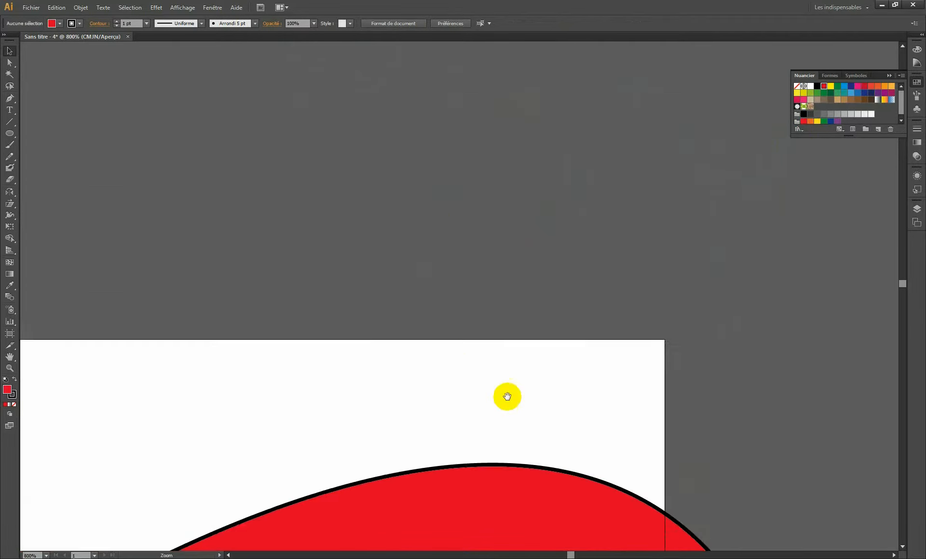
pyautogui.moveTo(522, 505); pyautogui.dragTo(564, 228)
pyautogui.keyDown('ctrl'); pyautogui.click(523, 197); pyautogui.keyUp('ctrl')
pyautogui.keyDown('ctrl'); pyautogui.click(523, 198); pyautogui.keyUp('ctrl')
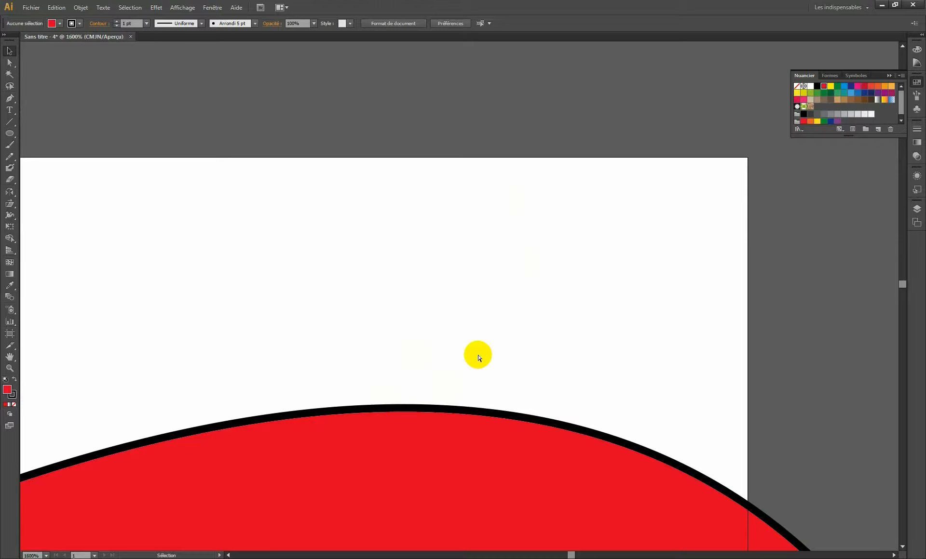
# - Delete the enlarged red shape, leaving the page empty
pyautogui.keyDown('ctrl'); pyautogui.keyDown('alt'); pyautogui.click(479, 384); pyautogui.keyUp('alt'); pyautogui.keyUp('ctrl')
pyautogui.keyDown('ctrl'); pyautogui.keyDown('alt'); pyautogui.click(480, 384); pyautogui.keyUp('alt'); pyautogui.keyUp('ctrl')
pyautogui.keyDown('ctrl'); pyautogui.keyDown('alt'); pyautogui.click(480, 384); pyautogui.keyUp('alt'); pyautogui.keyUp('ctrl')
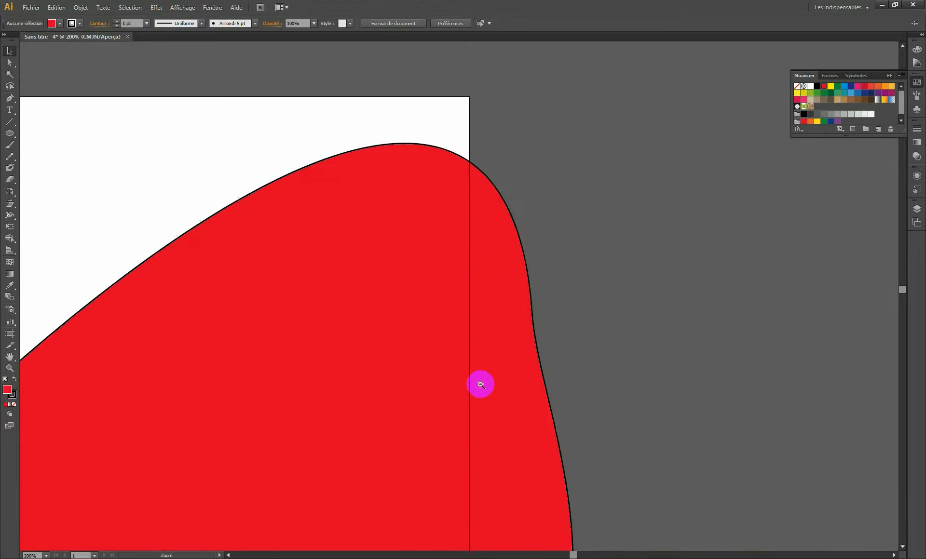
pyautogui.keyDown('ctrl'); pyautogui.keyDown('alt'); pyautogui.click(480, 385); pyautogui.keyUp('alt'); pyautogui.keyUp('ctrl')
pyautogui.keyDown('ctrl'); pyautogui.keyDown('alt'); pyautogui.click(479, 385); pyautogui.keyUp('alt'); pyautogui.keyUp('ctrl')
pyautogui.moveTo(385, 189); pyautogui.dragTo(431, 279)
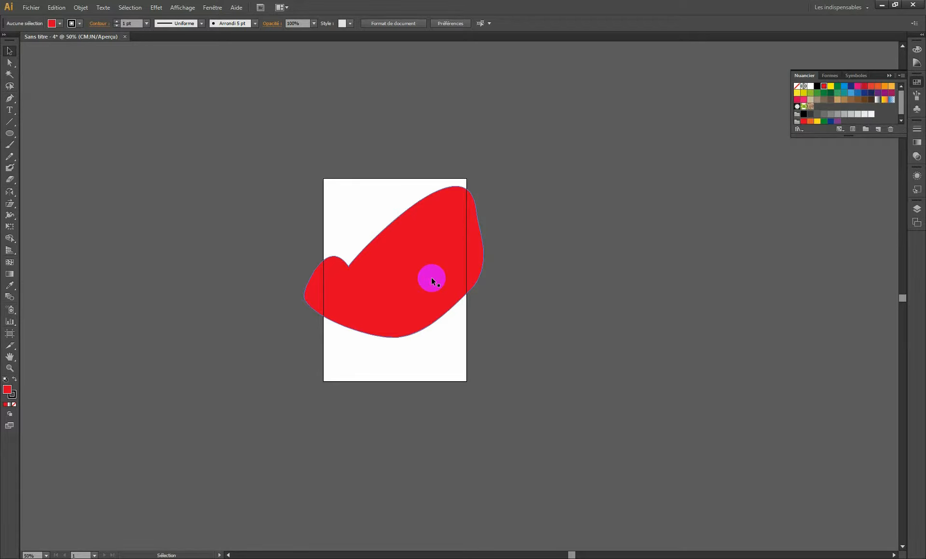
pyautogui.click(432, 280)
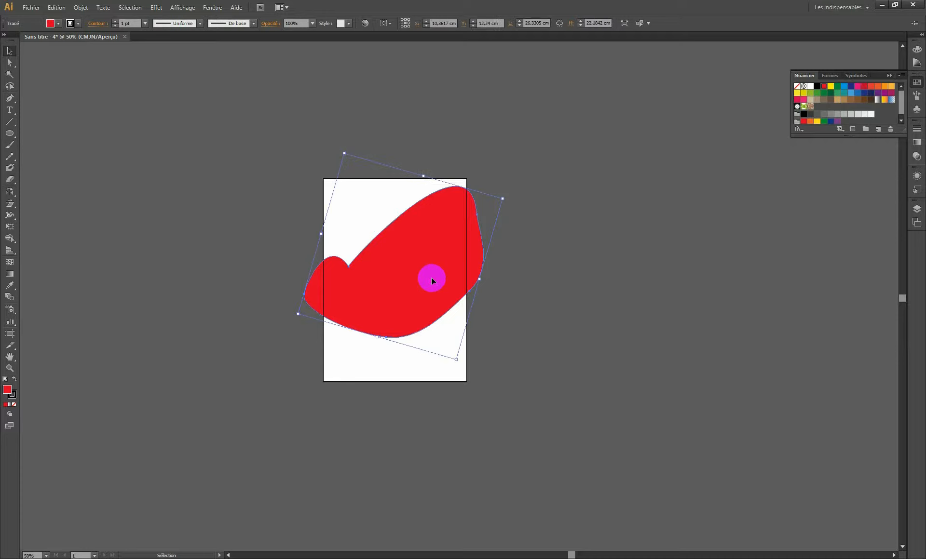
pyautogui.press('Delete')
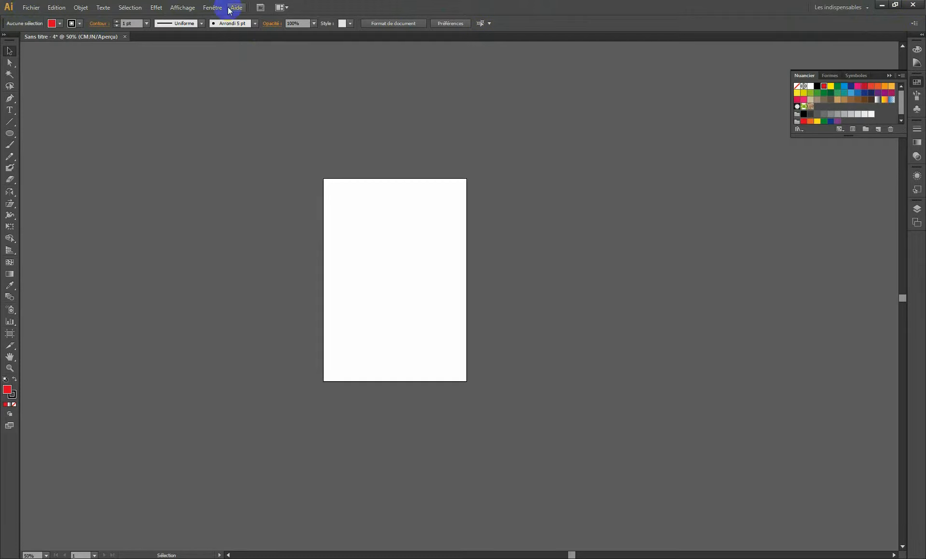
pyautogui.click(35, 8)
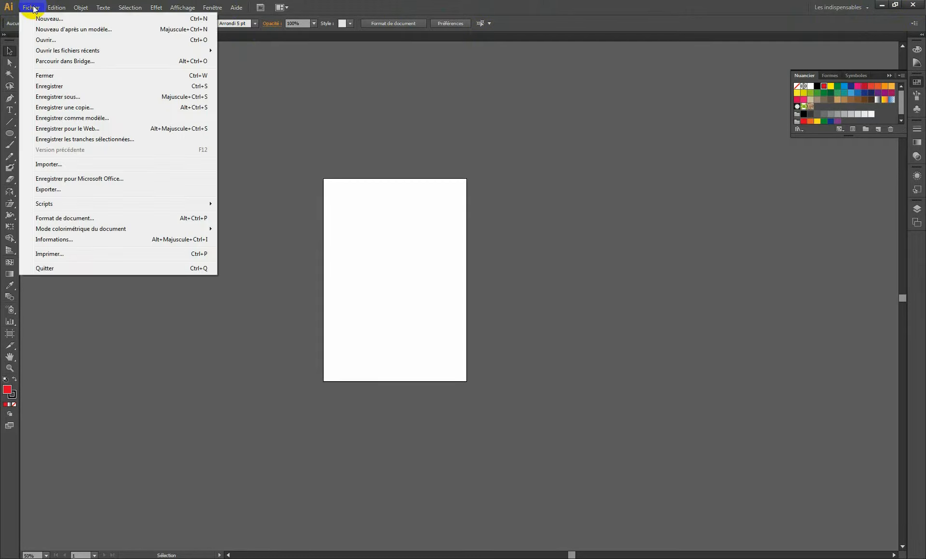
pyautogui.moveTo(56, 10)
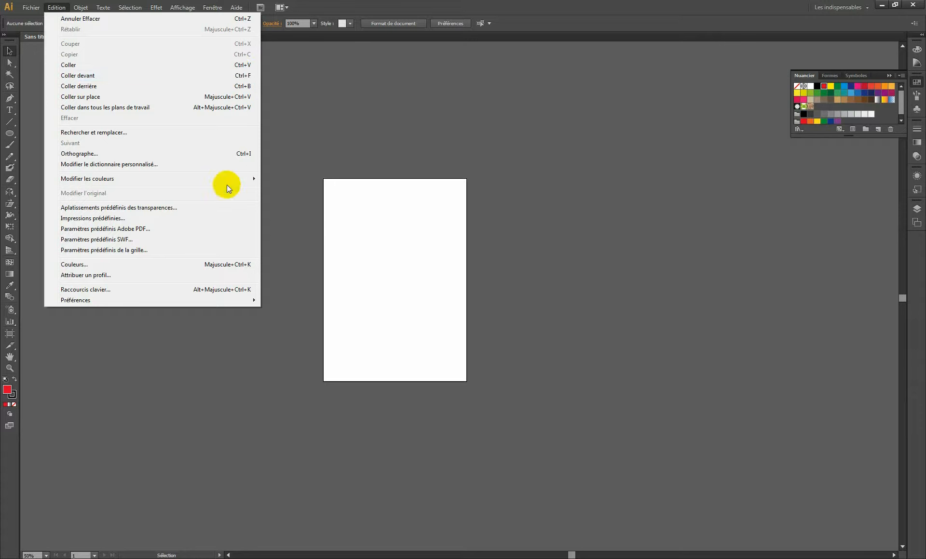
pyautogui.moveTo(252, 179)
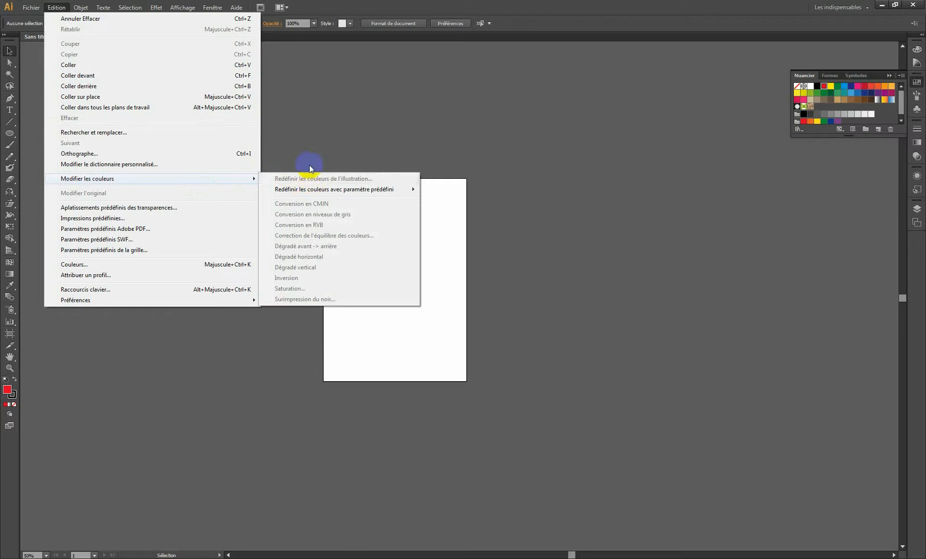
pyautogui.click(439, 8)
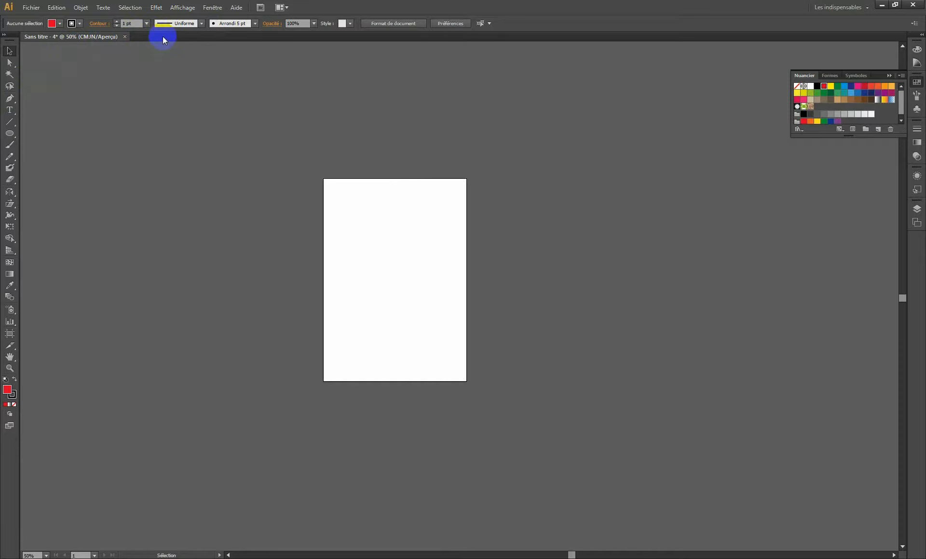
# - Create a new A4 document with the proposed settings, and open the first business-card .ai file in the Carte Visite folder
pyautogui.hotkey('ctrl', 'n')
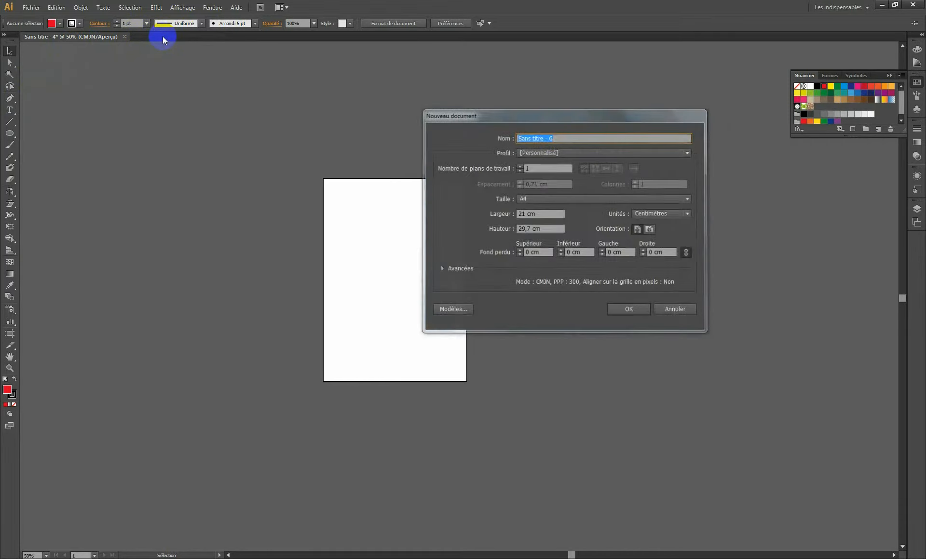
pyautogui.press('Return')
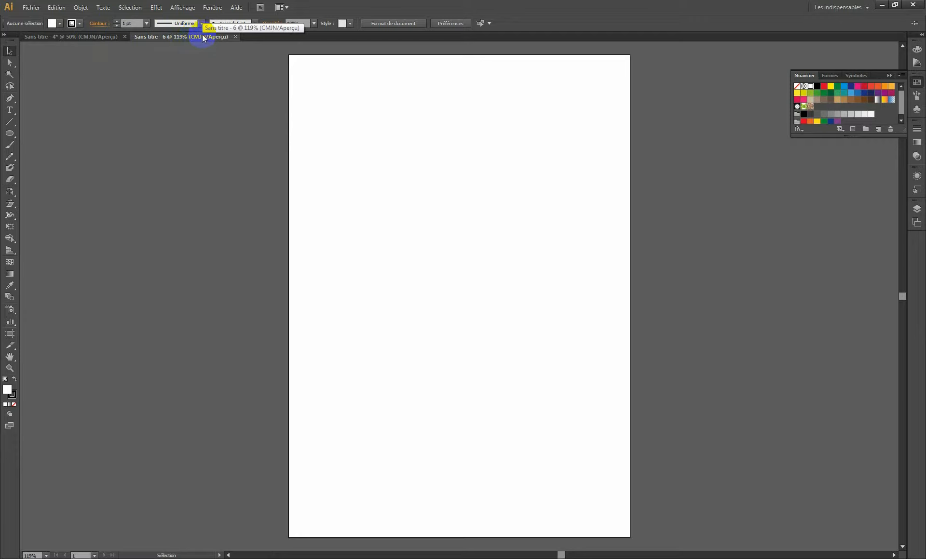
pyautogui.hotkey('ctrl', 'o')
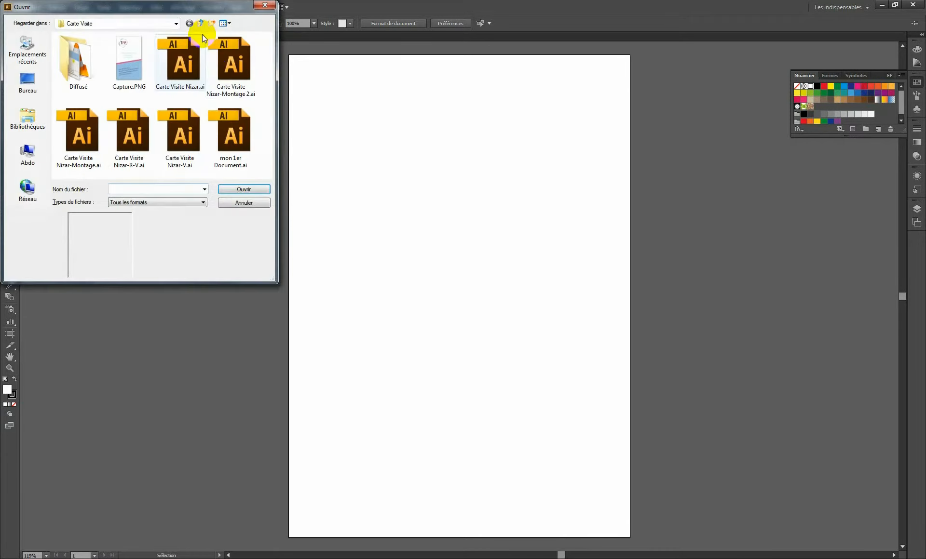
pyautogui.click(192, 63)
pyautogui.doubleClick(192, 63)
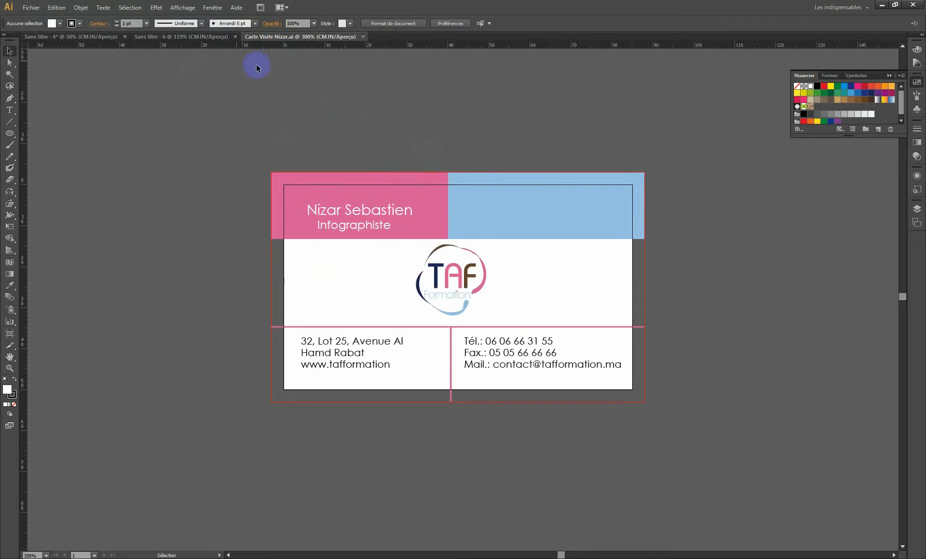
# - Switch back through the new blank document to the emptied Sans titre - 4 document
pyautogui.click(187, 36)
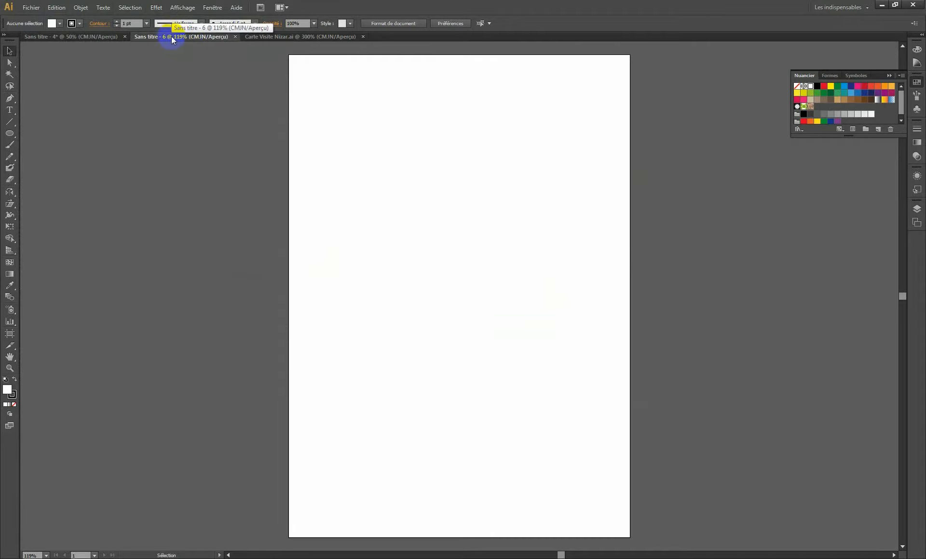
pyautogui.click(100, 36)
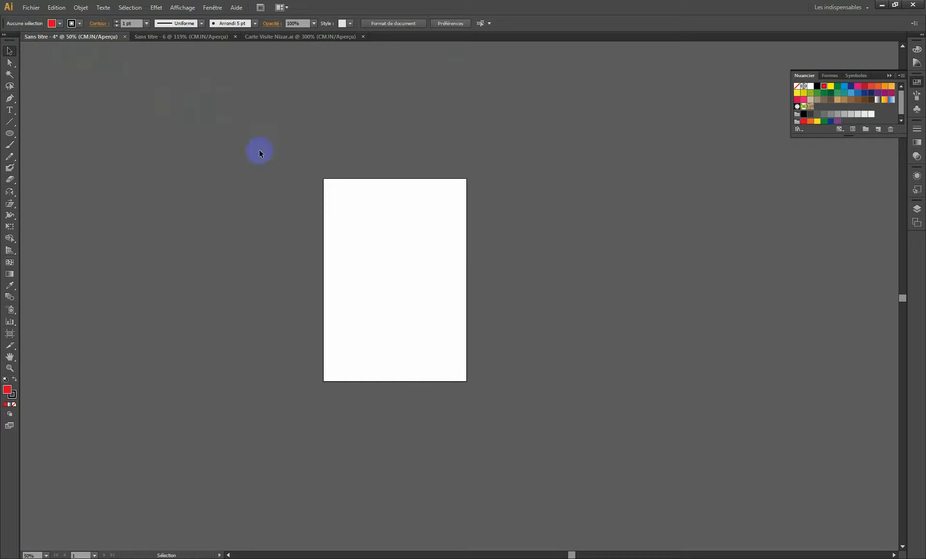
pyautogui.moveTo(323, 184); pyautogui.dragTo(354, 177)
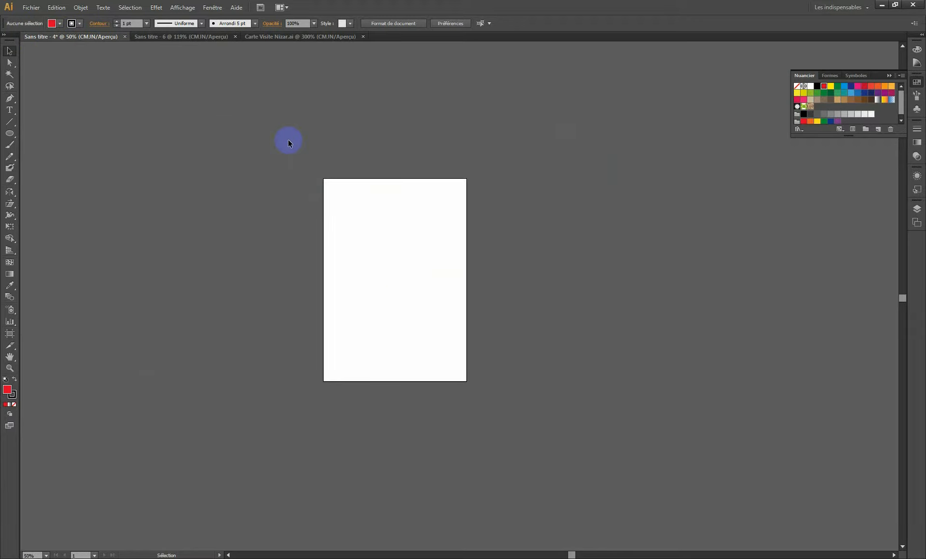
pyautogui.click(295, 119)
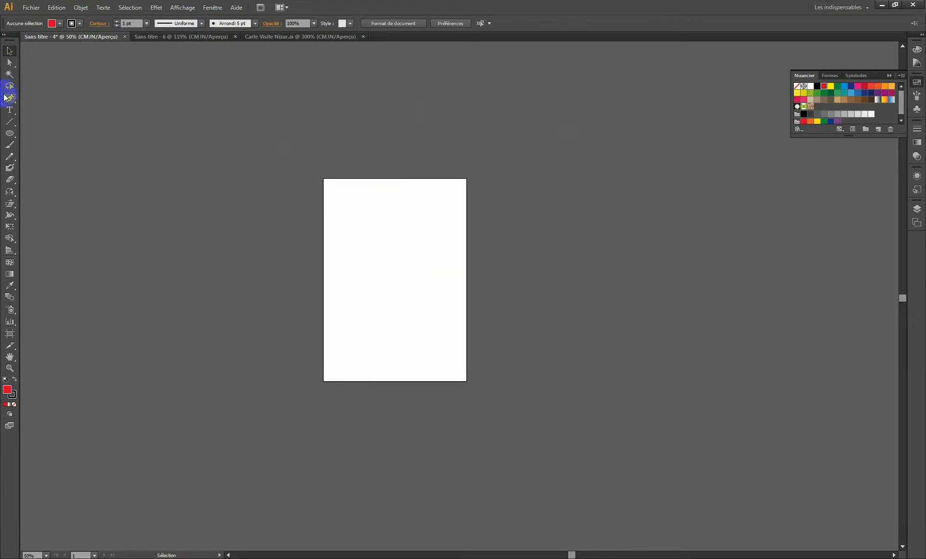
# - Draw seven red ellipses of various sizes on the area outside the page, spread around all of its sides
pyautogui.click(9, 133)
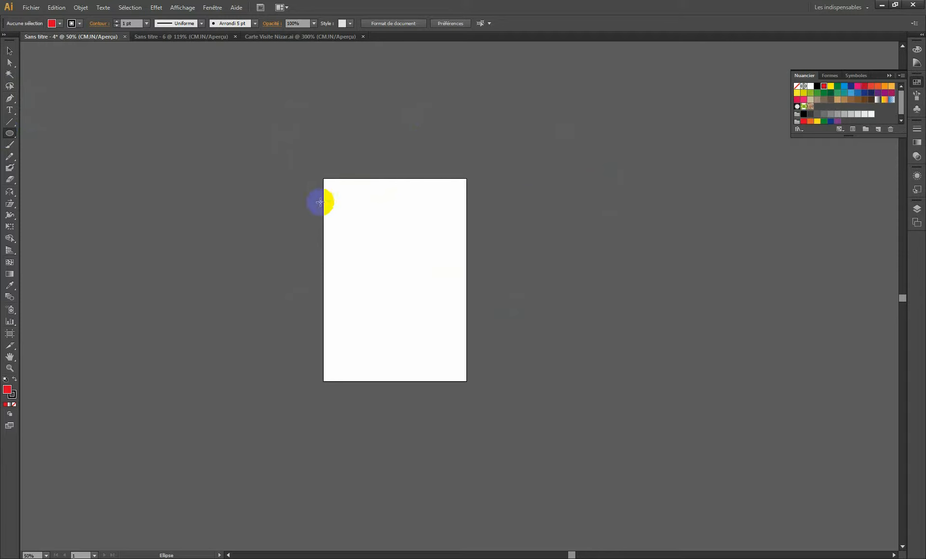
pyautogui.moveTo(502, 179); pyautogui.dragTo(567, 269)
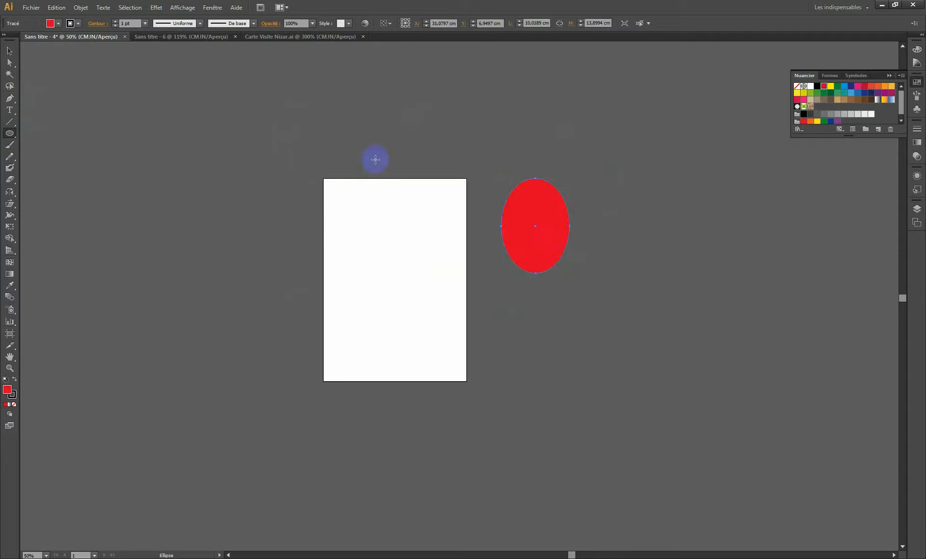
pyautogui.moveTo(357, 128); pyautogui.dragTo(388, 154)
pyautogui.moveTo(242, 141); pyautogui.dragTo(307, 220)
pyautogui.moveTo(274, 260); pyautogui.dragTo(310, 306)
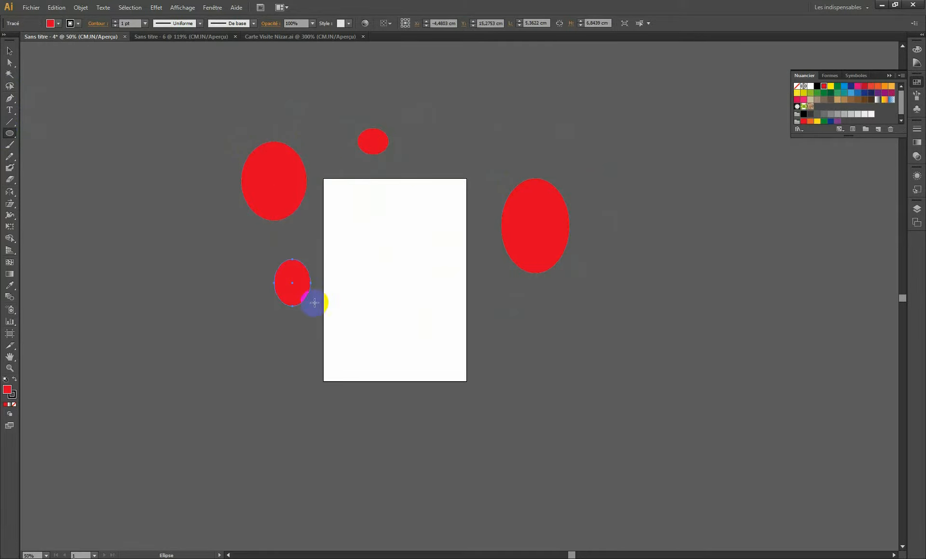
pyautogui.moveTo(428, 124); pyautogui.dragTo(446, 149)
pyautogui.moveTo(503, 342); pyautogui.dragTo(539, 400)
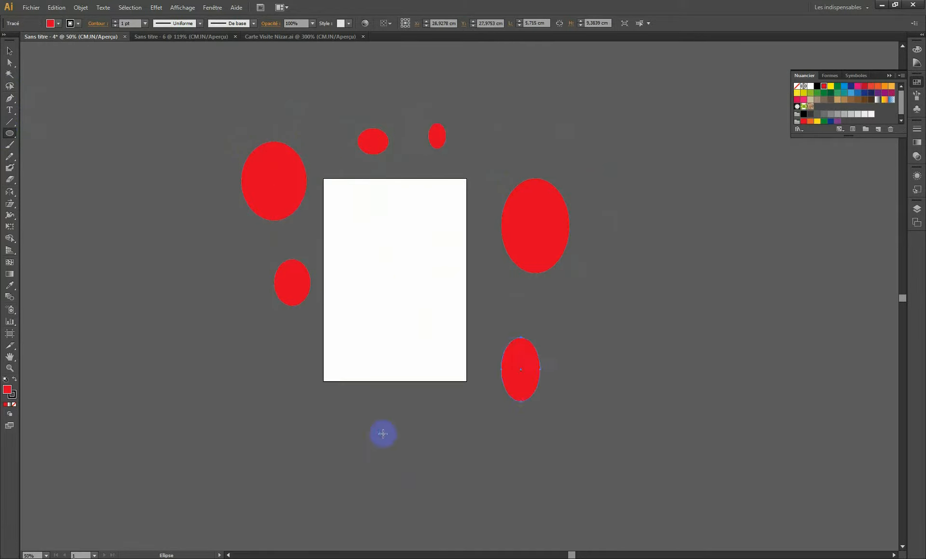
pyautogui.moveTo(384, 430); pyautogui.dragTo(416, 457)
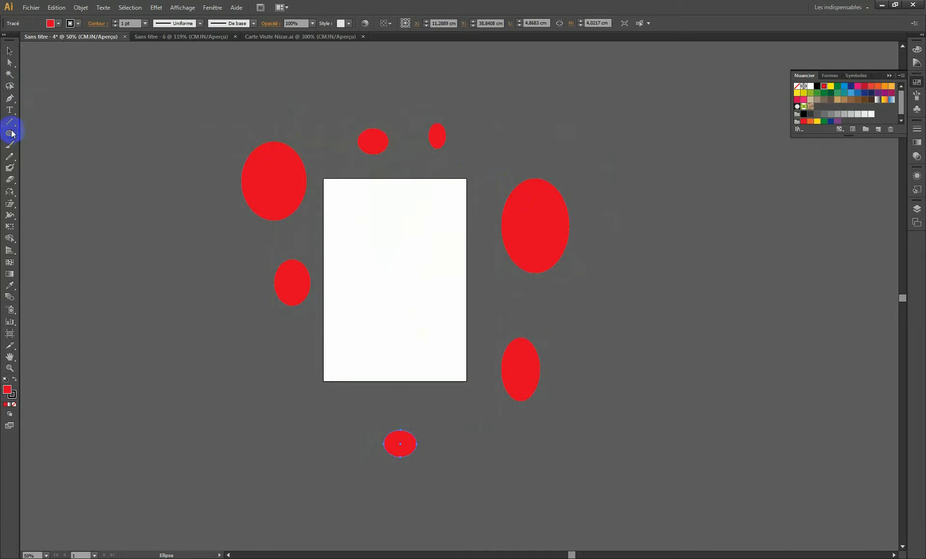
# - Draw a large ellipse about 15 by 19.7 cm inside the page and fill it with dark green
pyautogui.moveTo(344, 203); pyautogui.dragTo(446, 334)
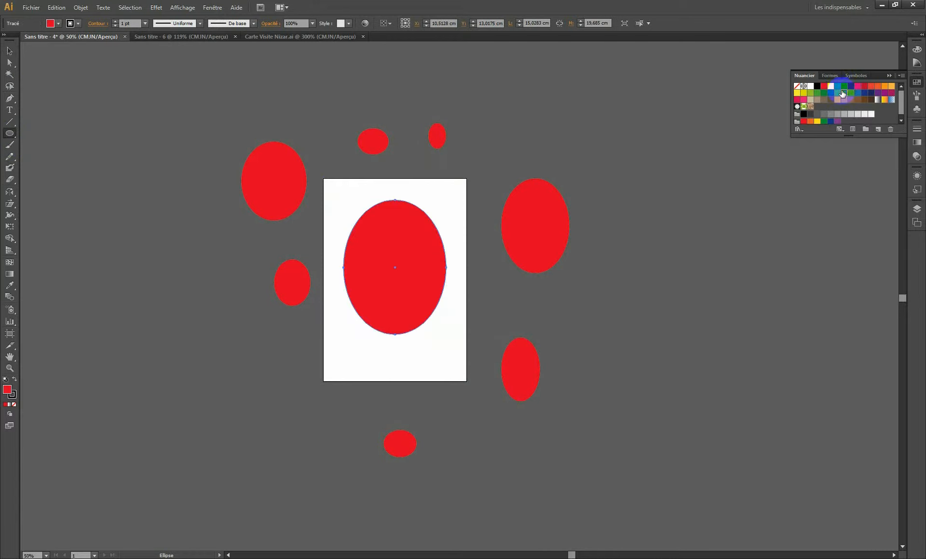
pyautogui.click(842, 93)
pyautogui.click(10, 51)
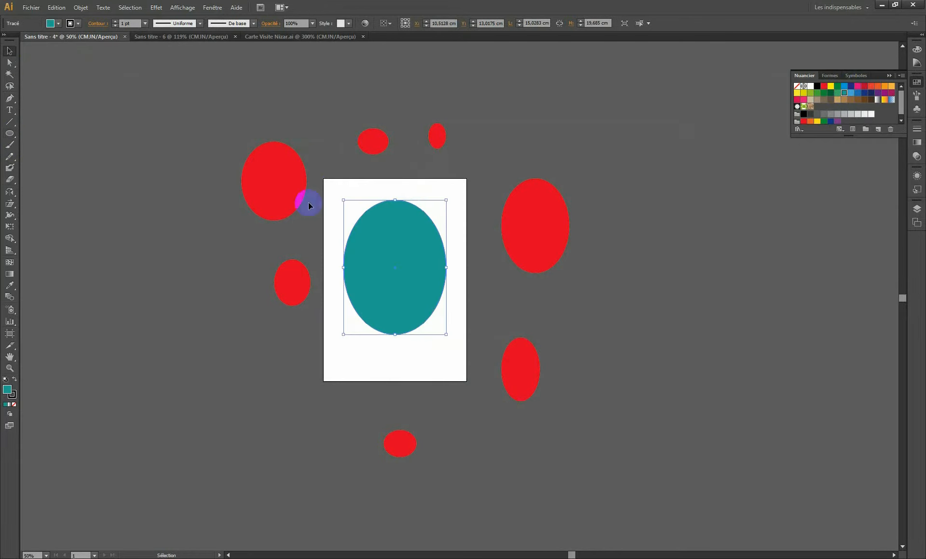
pyautogui.click(837, 86)
pyautogui.click(436, 181)
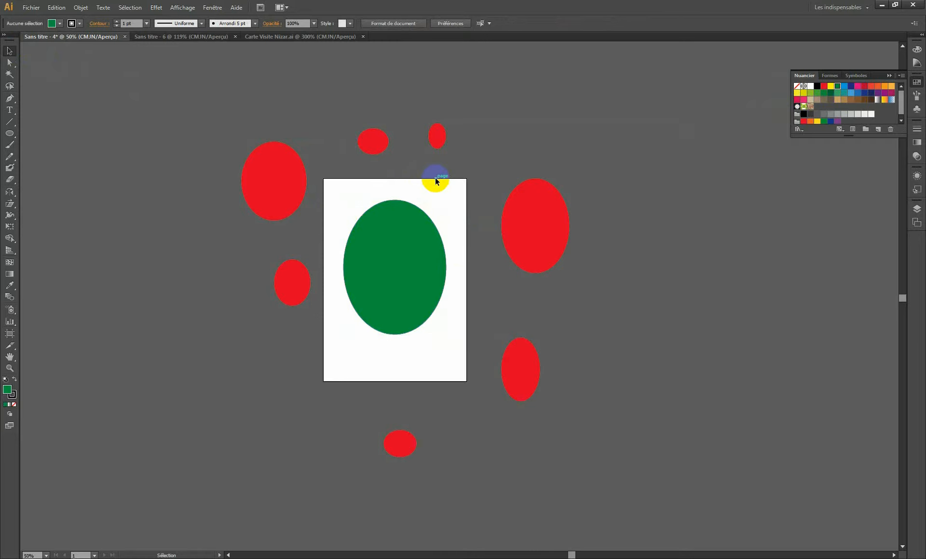
# - Move the green ellipse slightly down within the page and reposition four of the red ellipses beside the page, keeping them outside it
pyautogui.moveTo(411, 201); pyautogui.dragTo(411, 209)
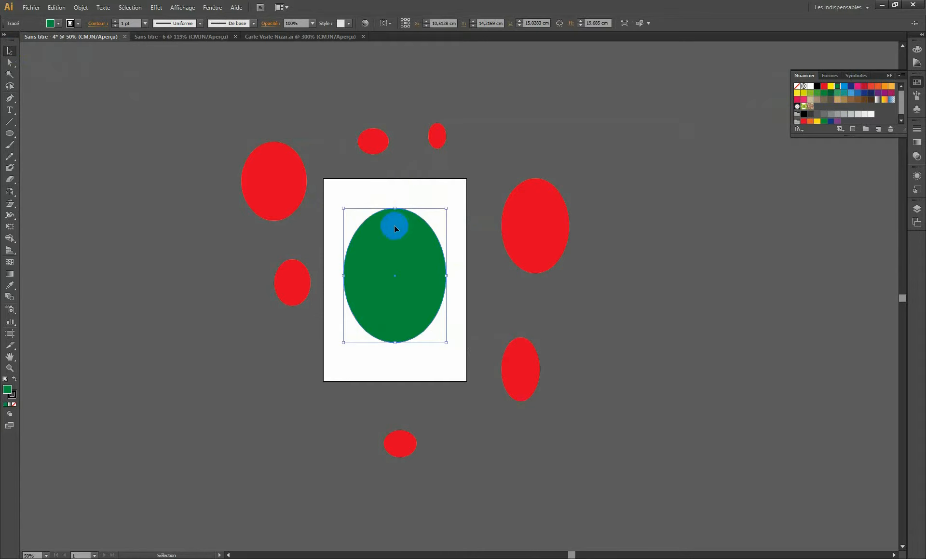
pyautogui.moveTo(542, 244); pyautogui.dragTo(548, 199)
pyautogui.moveTo(519, 386); pyautogui.dragTo(540, 344)
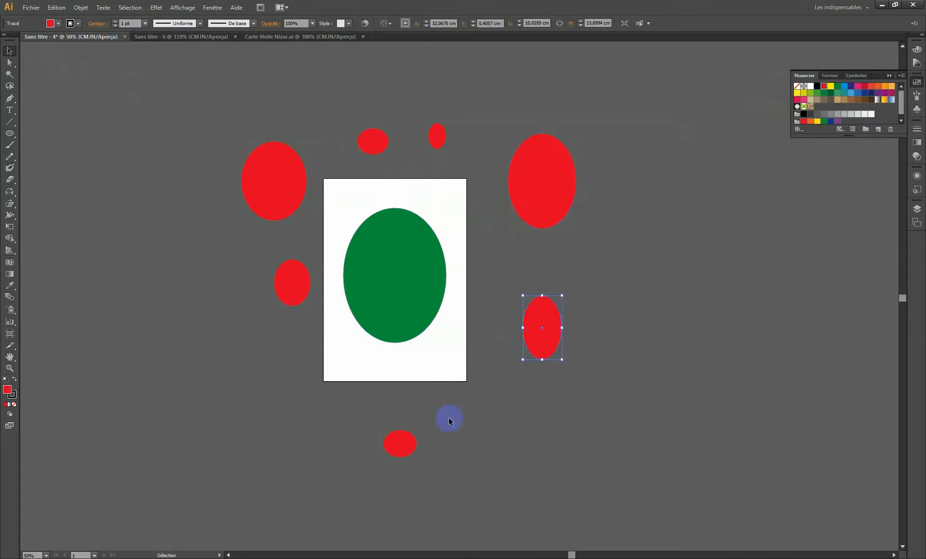
pyautogui.moveTo(404, 450); pyautogui.dragTo(575, 272)
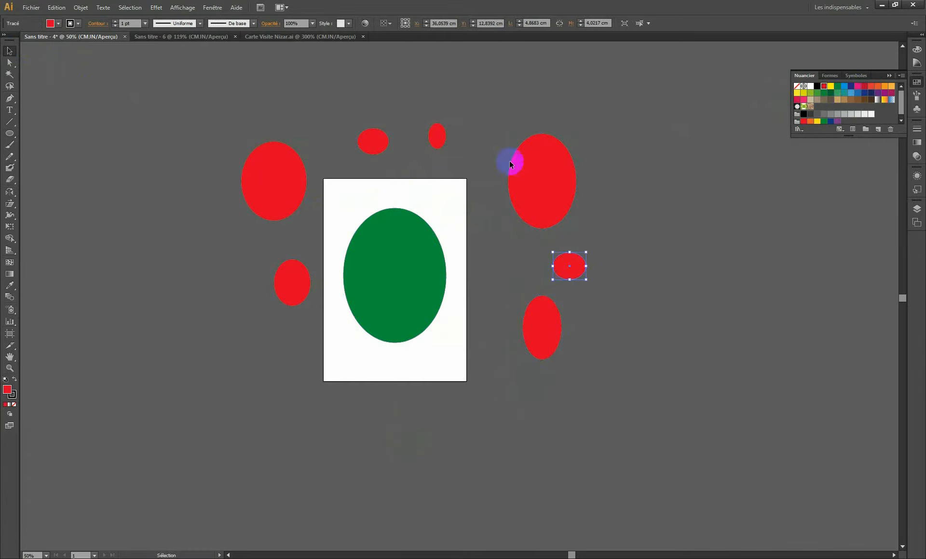
pyautogui.moveTo(290, 172); pyautogui.dragTo(282, 152)
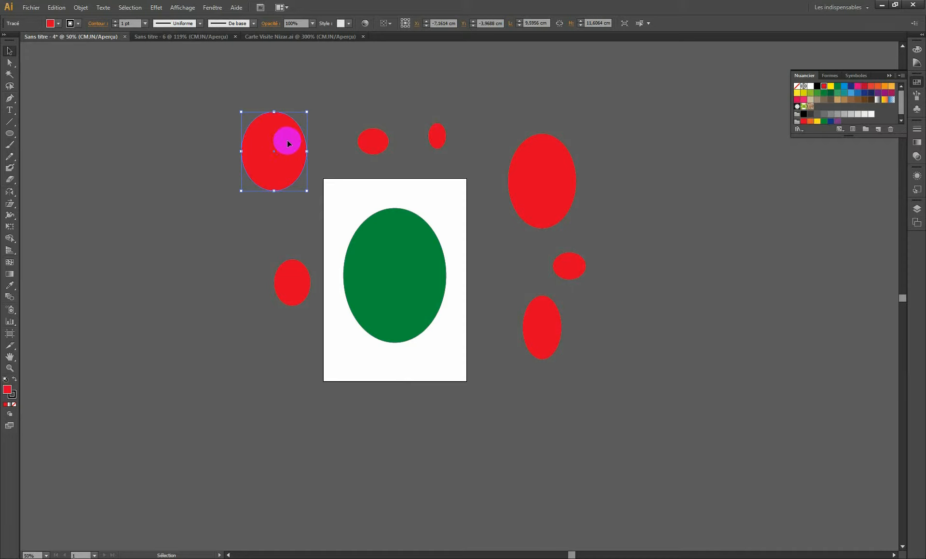
# - Lower the large red ellipse beside the page's upper left corner slightly and expand the tool palette to two columns
pyautogui.moveTo(287, 137); pyautogui.dragTo(267, 149)
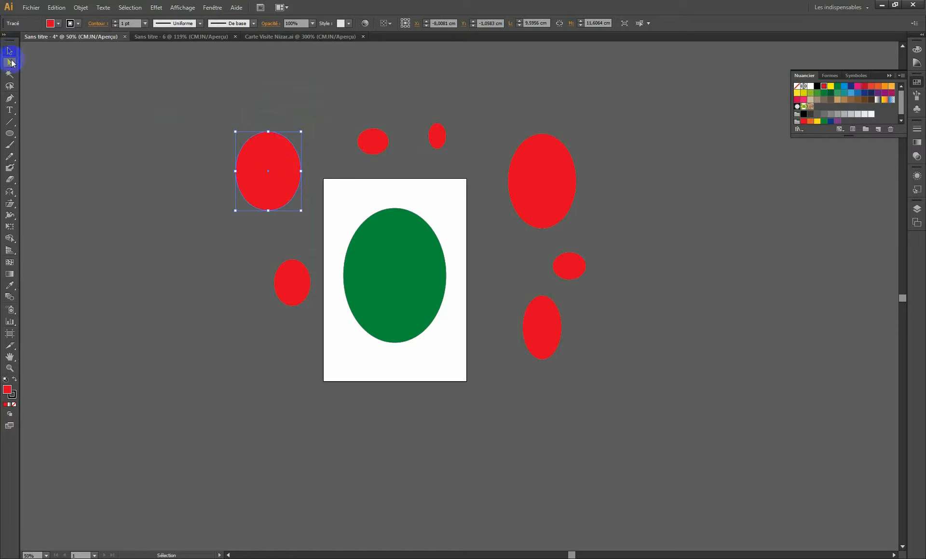
pyautogui.click(6, 35)
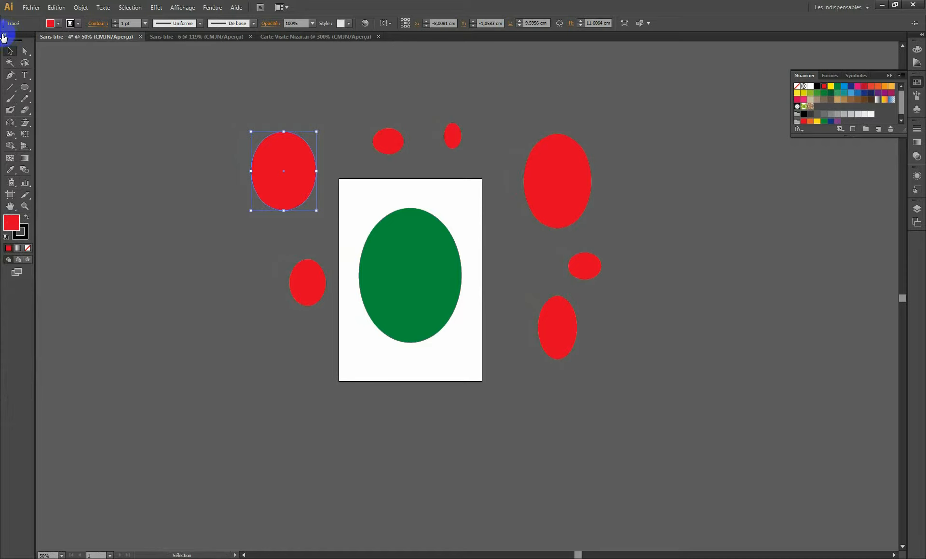
pyautogui.click(4, 35)
pyautogui.click(4, 34)
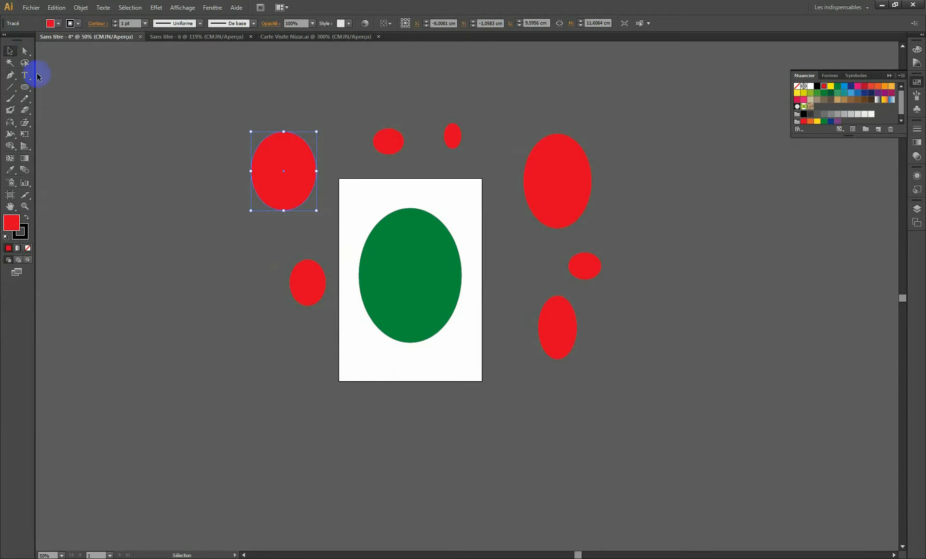
pyautogui.moveTo(15, 42); pyautogui.dragTo(1, 66)
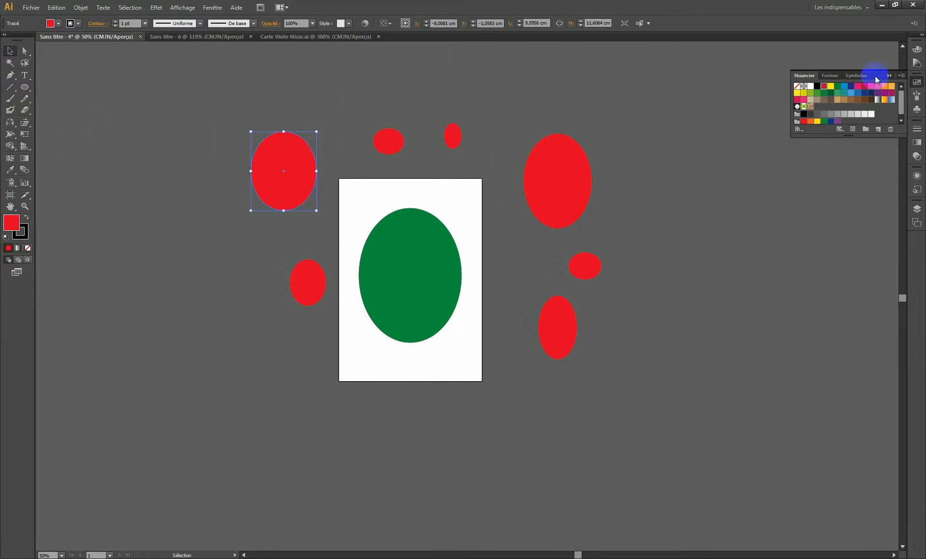
# - Look through the docked colour, colour guide, swatches, brushes, symbols, stroke and gradient panels one after another
pyautogui.click(917, 63)
pyautogui.click(917, 49)
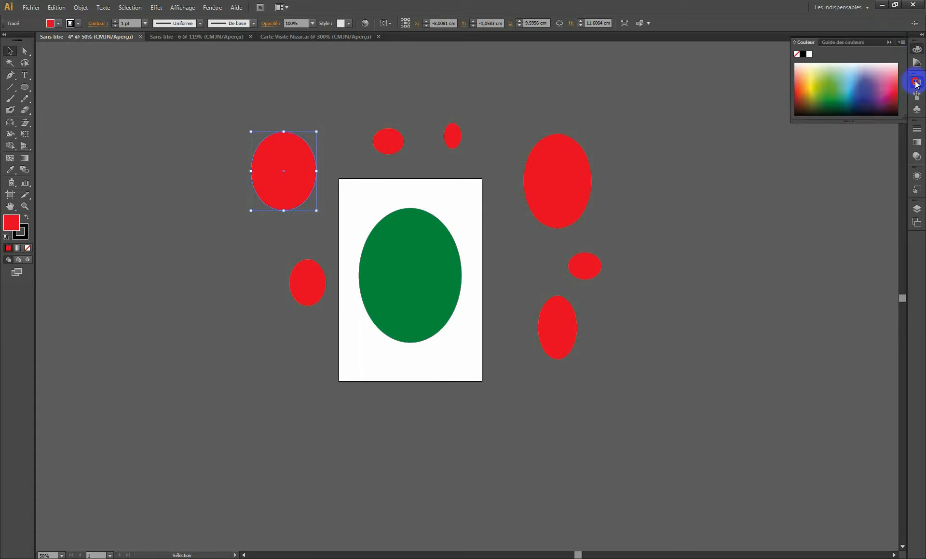
pyautogui.click(916, 82)
pyautogui.click(916, 96)
pyautogui.click(917, 109)
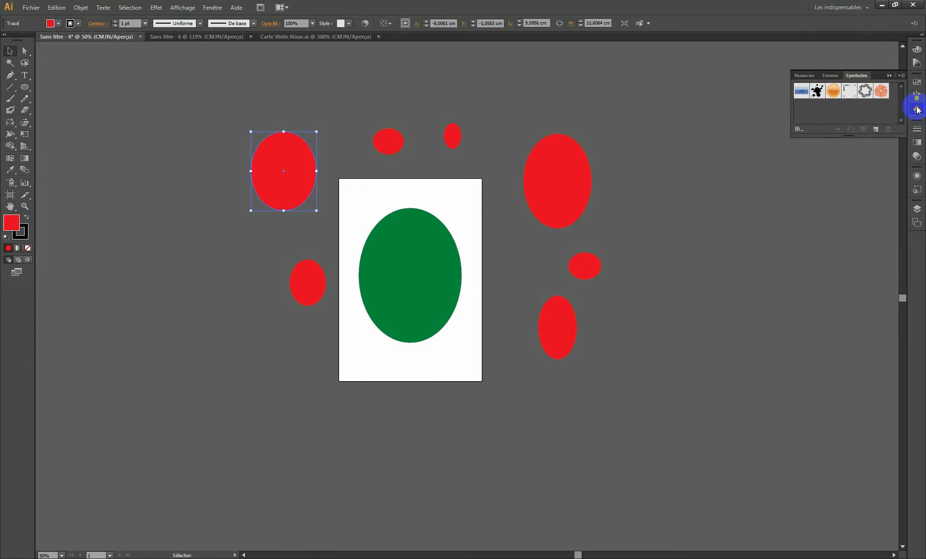
pyautogui.click(916, 129)
pyautogui.click(918, 143)
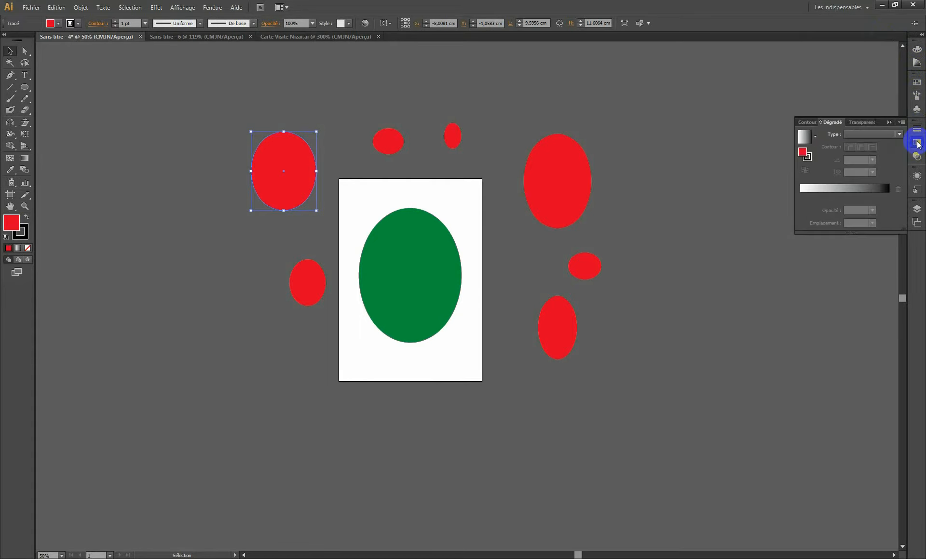
# - Undock the Dégradé, Transparence and Contour panels and combine them into one floating group over the work area
pyautogui.moveTo(837, 123); pyautogui.dragTo(709, 116)
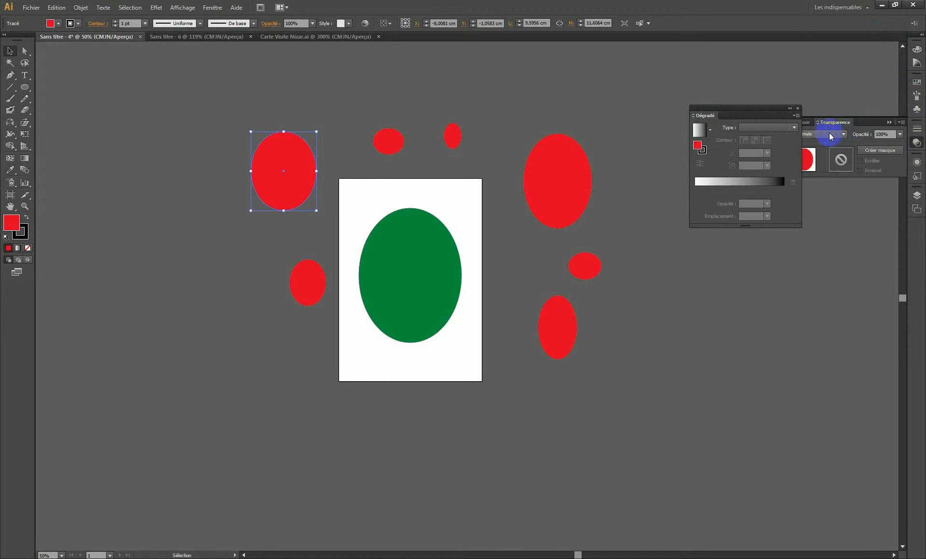
pyautogui.moveTo(837, 124); pyautogui.dragTo(754, 58)
pyautogui.moveTo(826, 124); pyautogui.dragTo(782, 92)
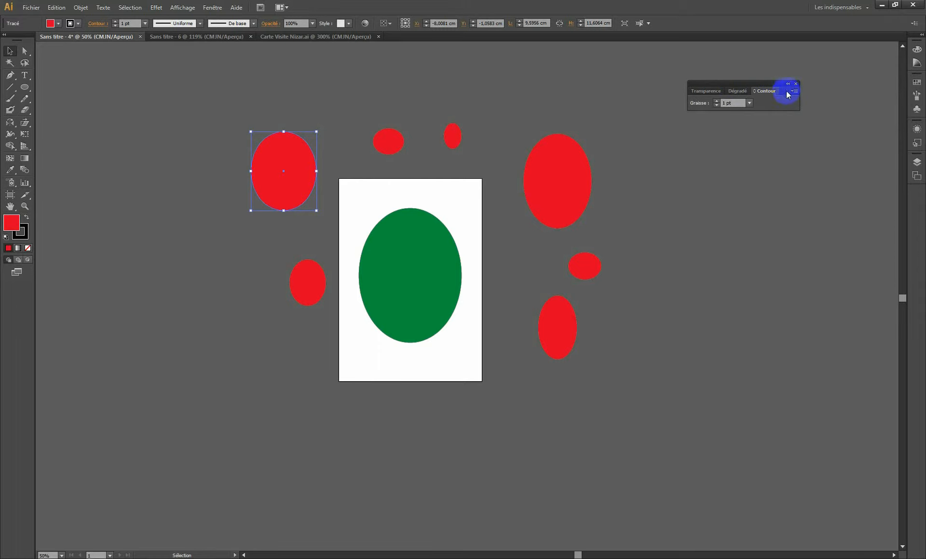
# - Collapse and re-expand the floating panel group, show all Contour options, and place Contour first in the group
pyautogui.click(789, 85)
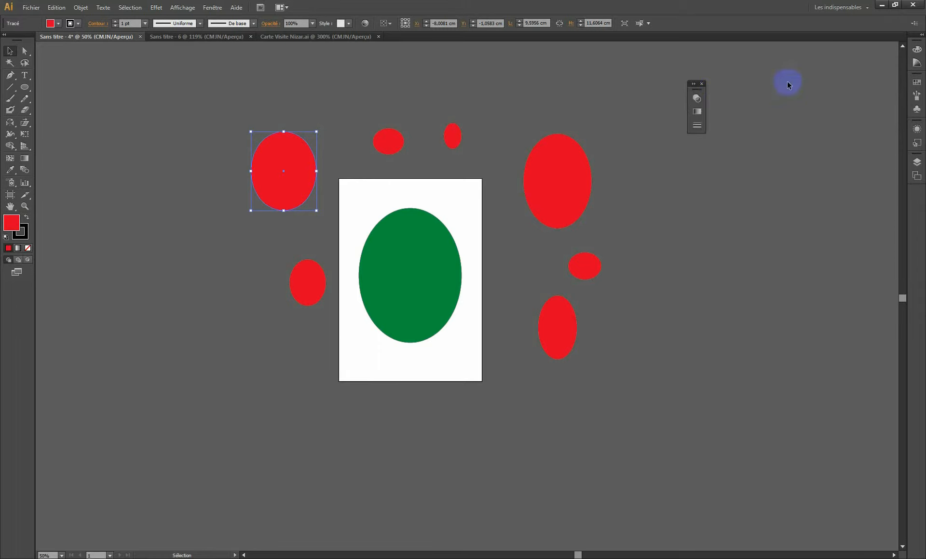
pyautogui.click(694, 85)
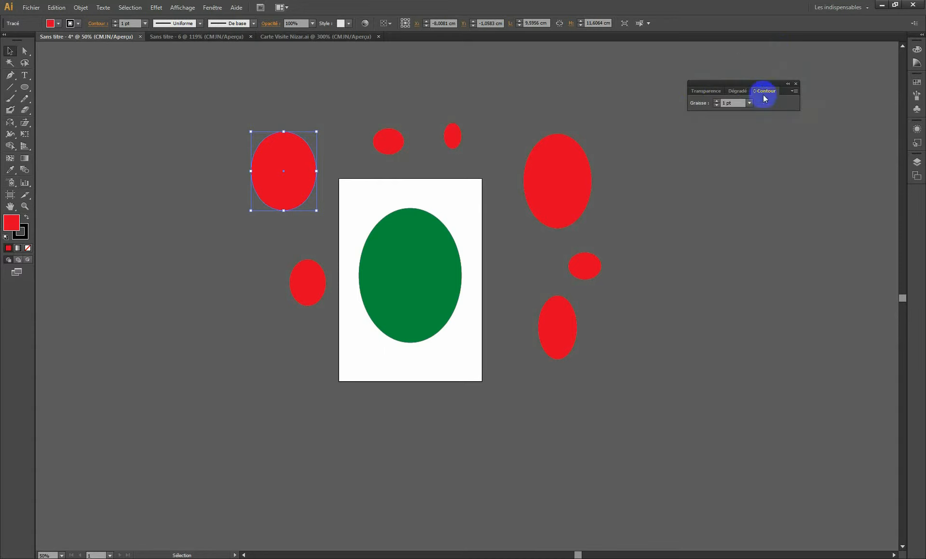
pyautogui.click(755, 92)
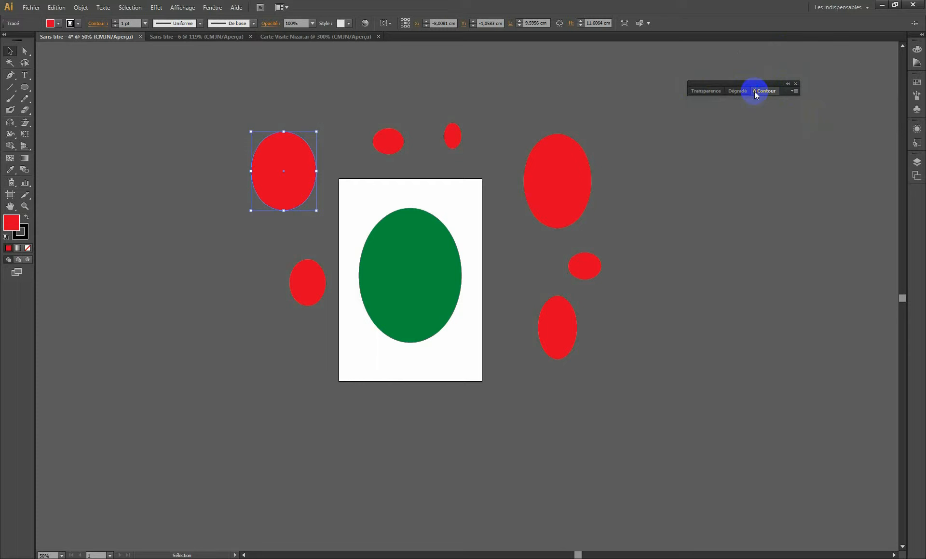
pyautogui.click(755, 92)
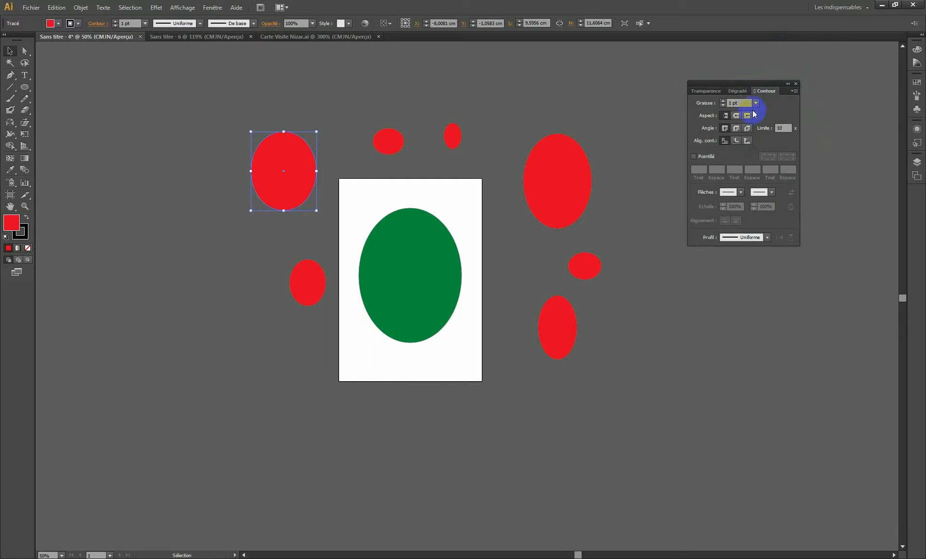
pyautogui.moveTo(758, 95); pyautogui.dragTo(701, 92)
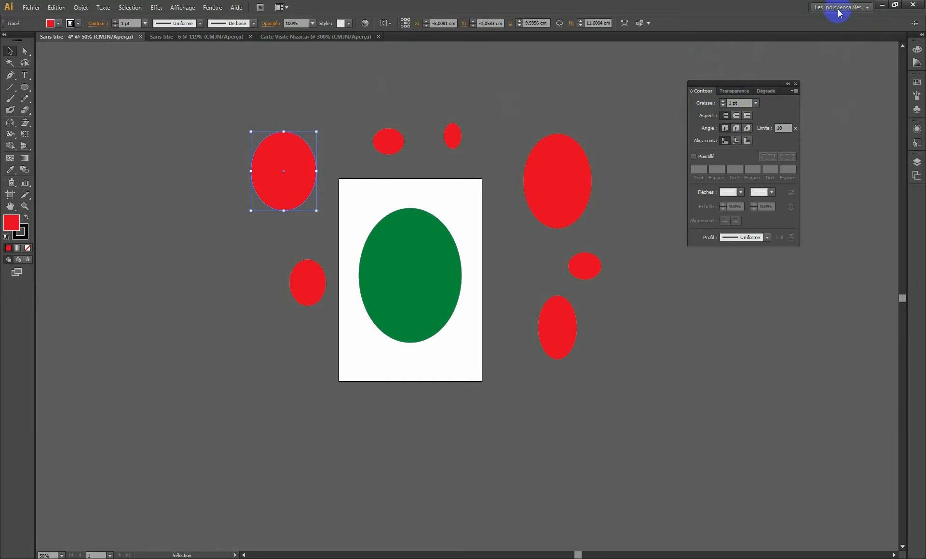
# - Reset the Les indispensables workspace to its default layout, once with each of the two available reset commands
pyautogui.click(867, 8)
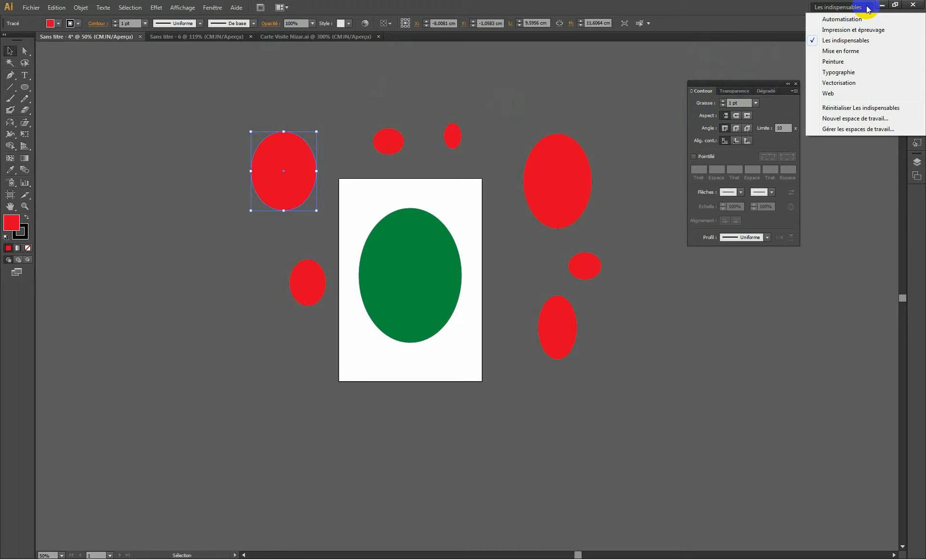
pyautogui.click(880, 114)
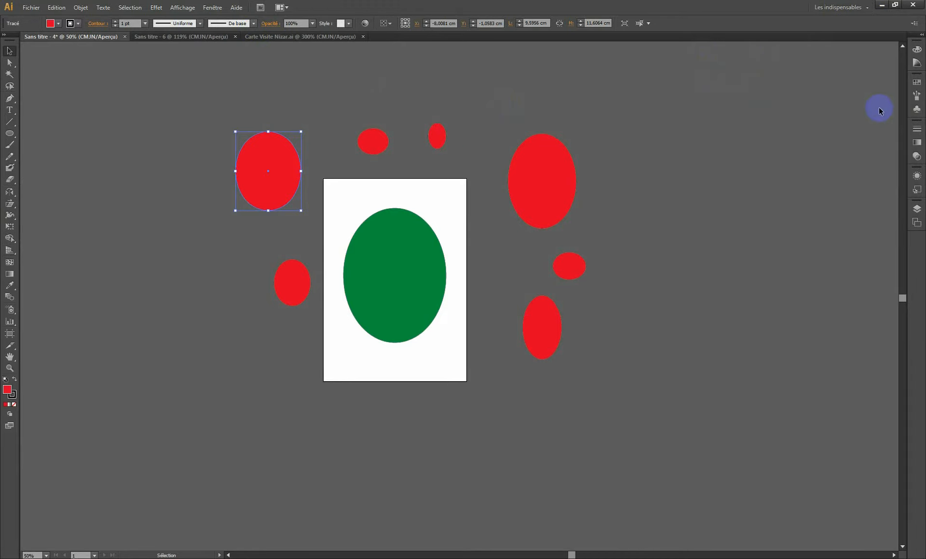
pyautogui.click(213, 8)
pyautogui.moveTo(232, 45)
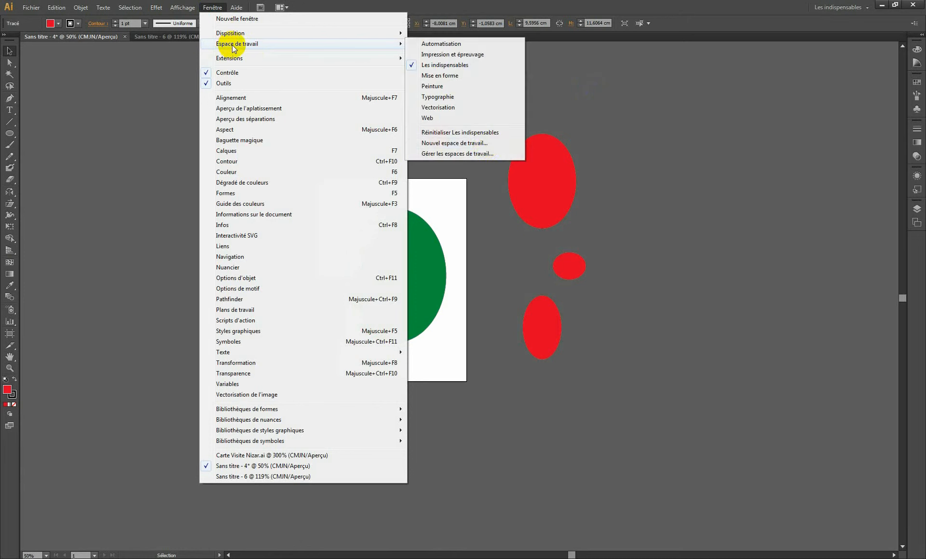
pyautogui.click(450, 132)
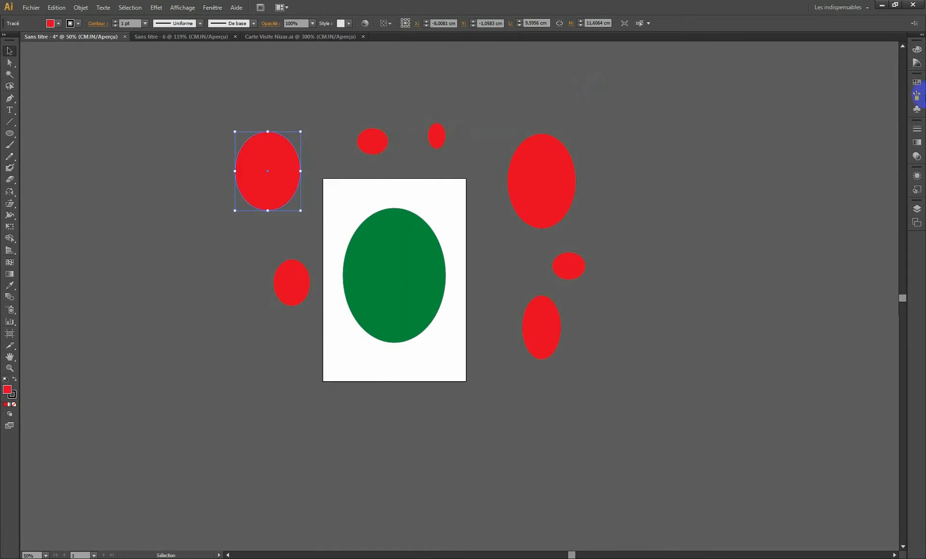
# - Pull the Nuancier, Formes, Symboles, Contour and Aspect panels out of the dock and close them
pyautogui.moveTo(916, 83); pyautogui.dragTo(691, 106)
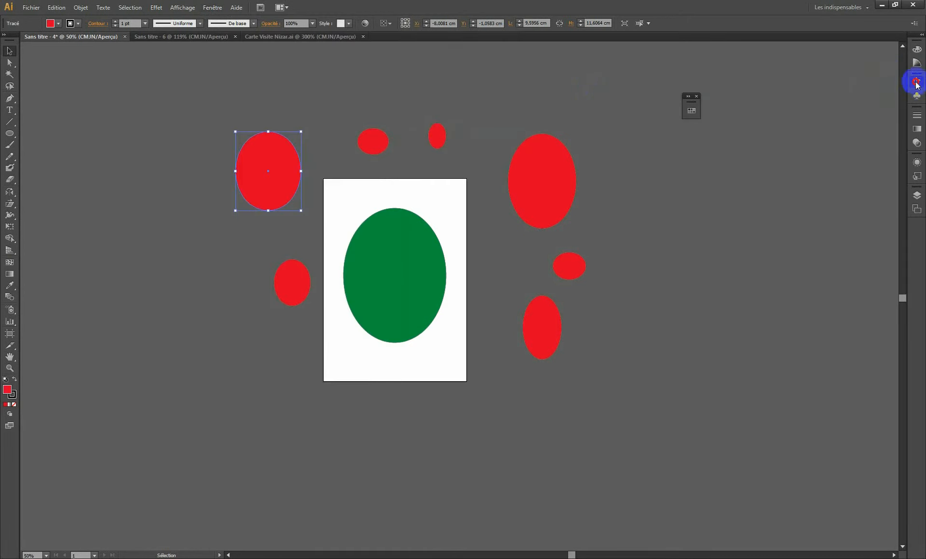
pyautogui.moveTo(914, 82)
pyautogui.mouseDown()
pyautogui.moveTo(713, 183)
pyautogui.moveTo(916, 83)
pyautogui.moveTo(749, 137)
pyautogui.moveTo(916, 83)
pyautogui.moveTo(686, 97)
pyautogui.moveTo(760, 134)
pyautogui.mouseUp()
pyautogui.click(755, 128)
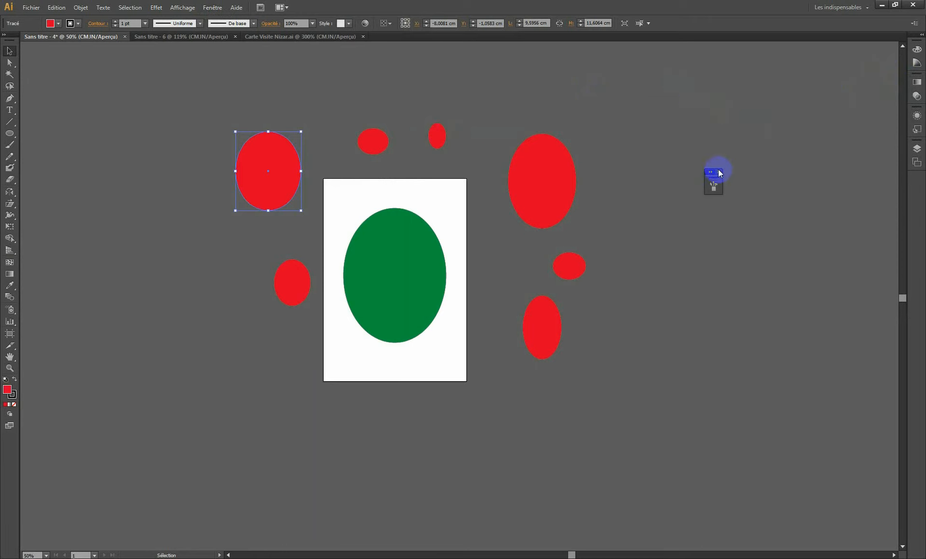
pyautogui.click(718, 173)
pyautogui.moveTo(916, 116)
pyautogui.mouseDown()
pyautogui.moveTo(874, 122)
pyautogui.moveTo(756, 109)
pyautogui.mouseUp()
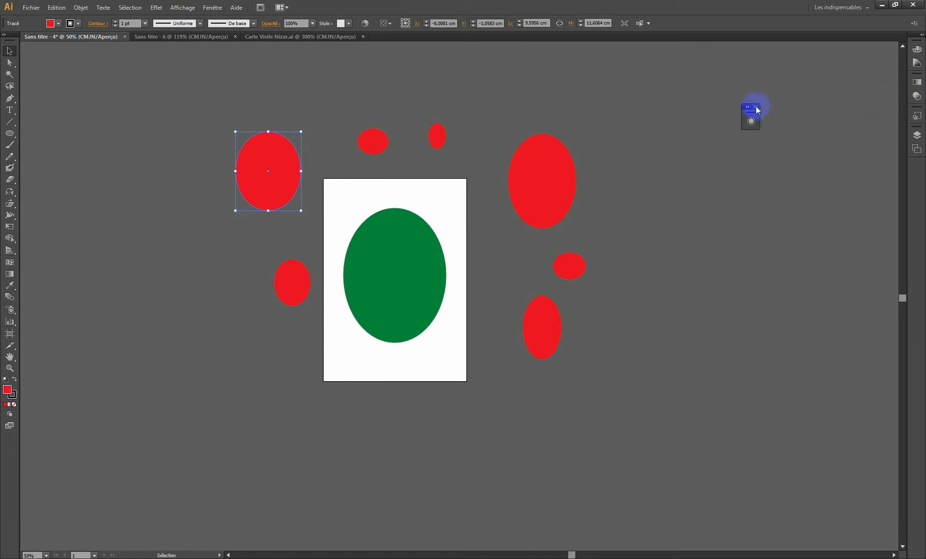
pyautogui.click(755, 107)
# - Restore the closed panels by resetting the Les indispensables workspace
pyautogui.click(868, 7)
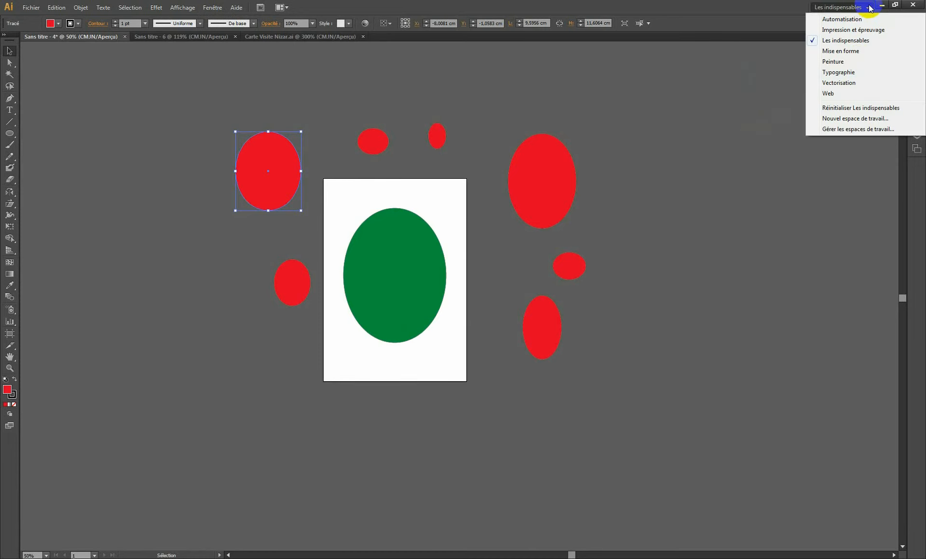
pyautogui.click(858, 108)
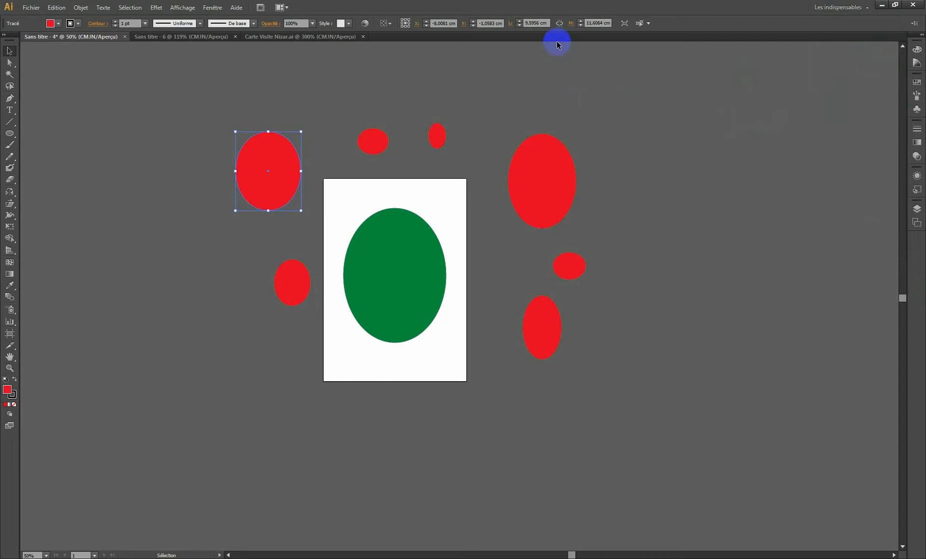
# - Open the Caractère panel beside the page, view its Paragraphe and OpenType companions, and close the group
pyautogui.click(213, 8)
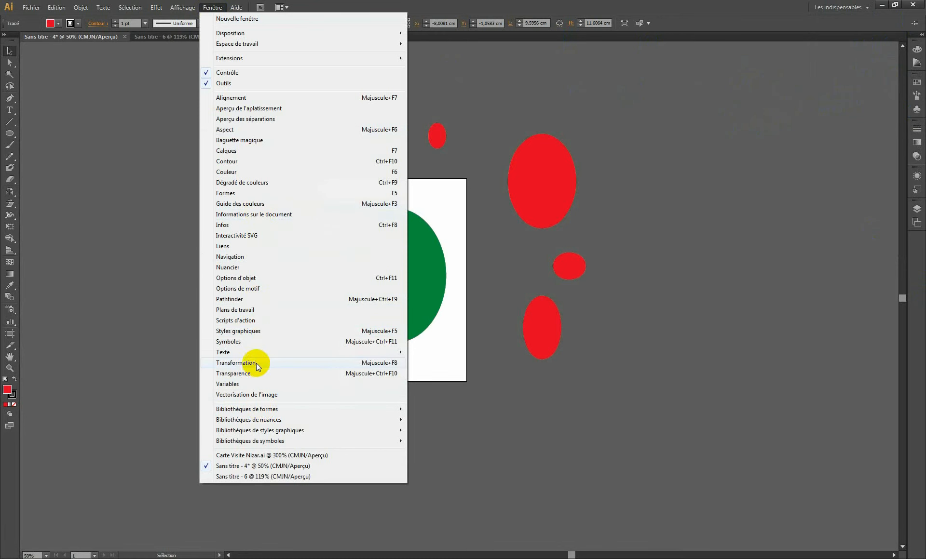
pyautogui.moveTo(224, 356)
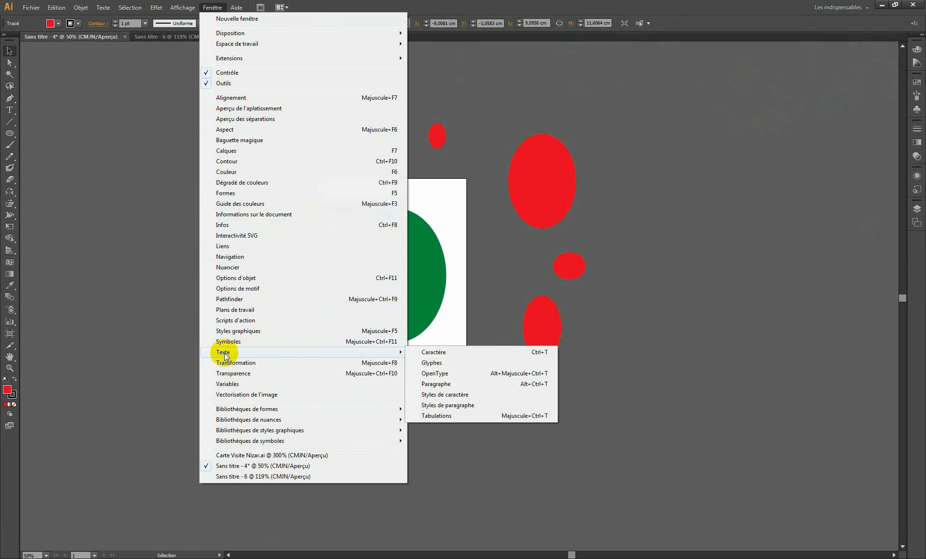
pyautogui.click(438, 353)
pyautogui.moveTo(394, 62); pyautogui.dragTo(661, 124)
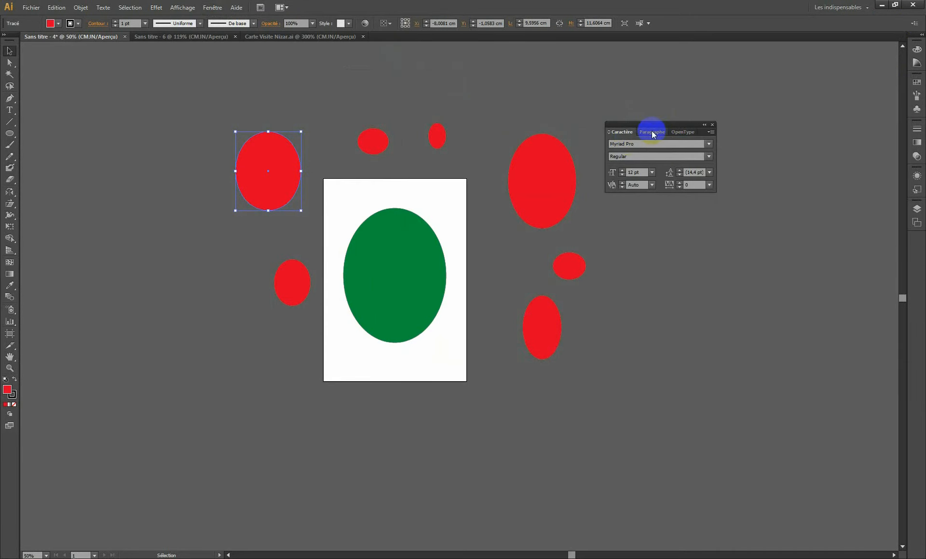
pyautogui.click(652, 133)
pyautogui.click(681, 131)
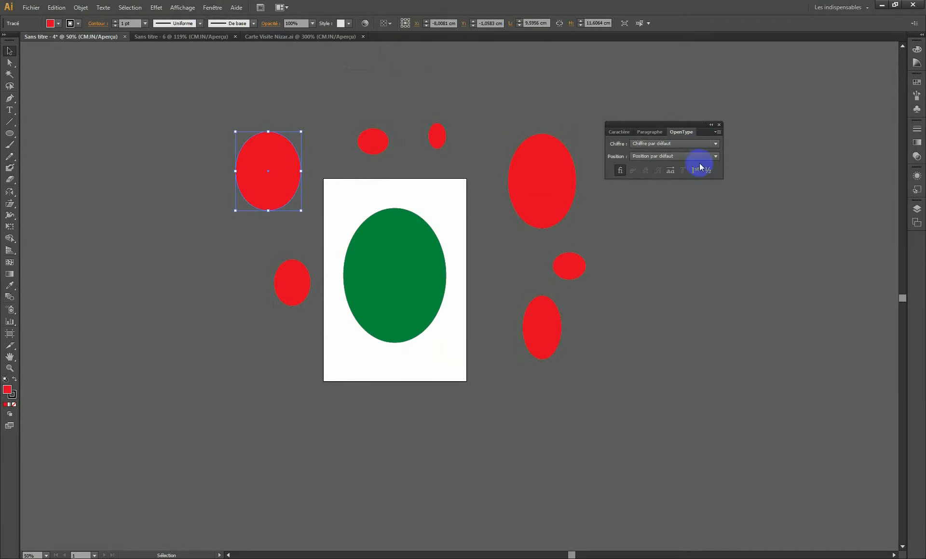
pyautogui.click(718, 125)
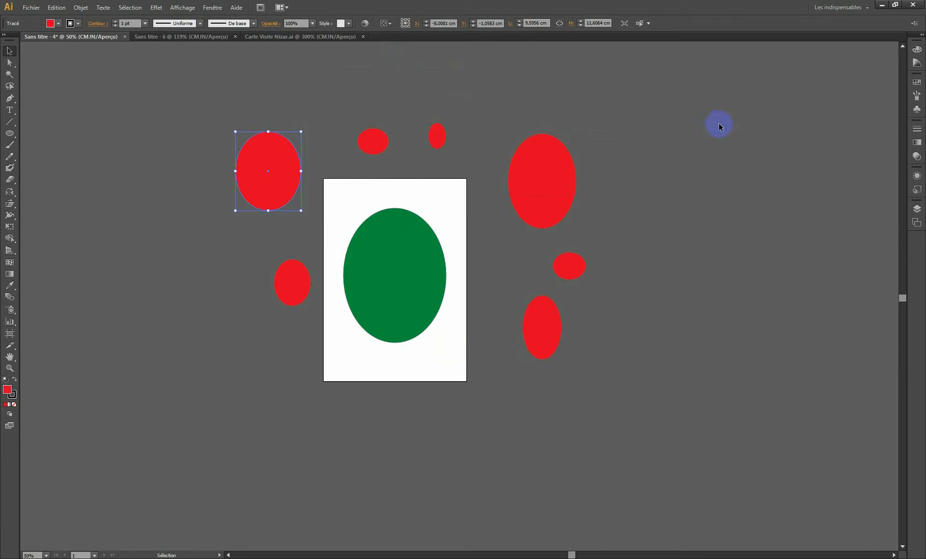
# - Delete all seven red ellipses around the page, keeping only the green ellipse
pyautogui.moveTo(213, 86); pyautogui.dragTo(269, 157)
pyautogui.keyDown('shift'); pyautogui.click(281, 295); pyautogui.keyUp('shift')
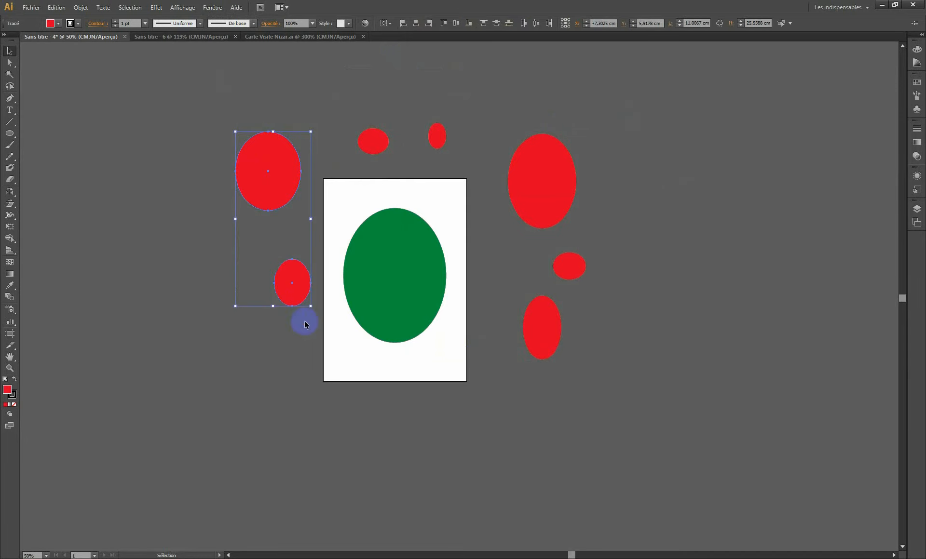
pyautogui.press('Delete')
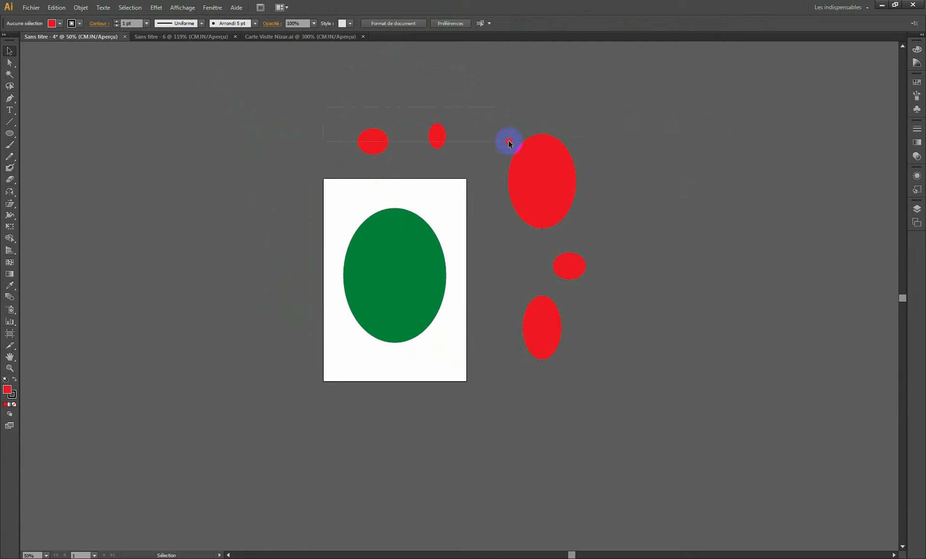
pyautogui.click(553, 171)
pyautogui.press('Delete')
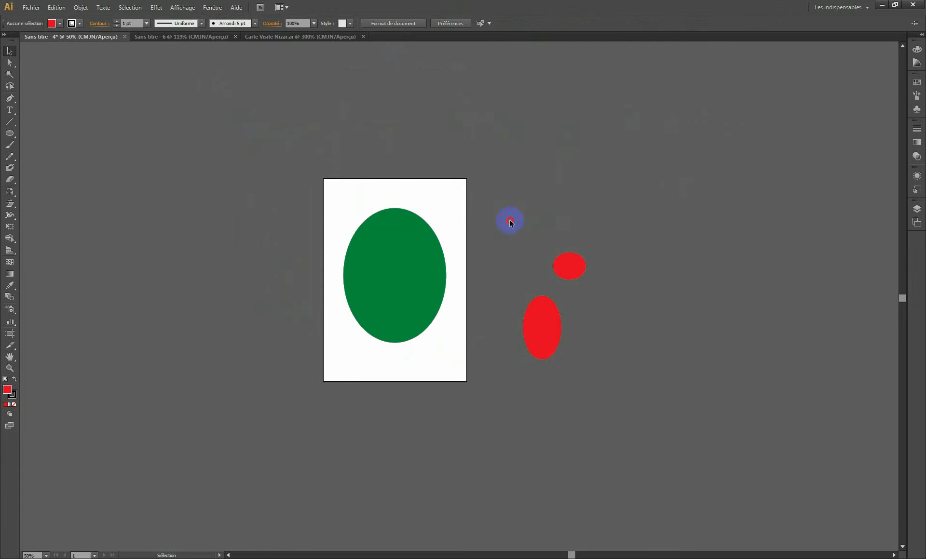
pyautogui.moveTo(509, 219); pyautogui.dragTo(600, 379)
pyautogui.press('Delete')
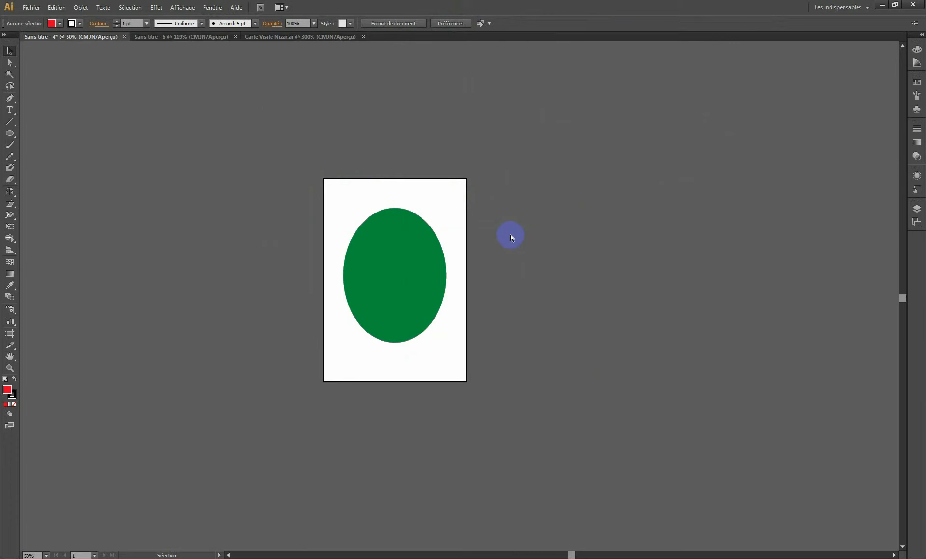
# - View the green ellipse's page at 150% and then 33.33% zoom, and pan it toward the upper right of the view
pyautogui.press('a')
pyautogui.hotkey('ctrl', '+')
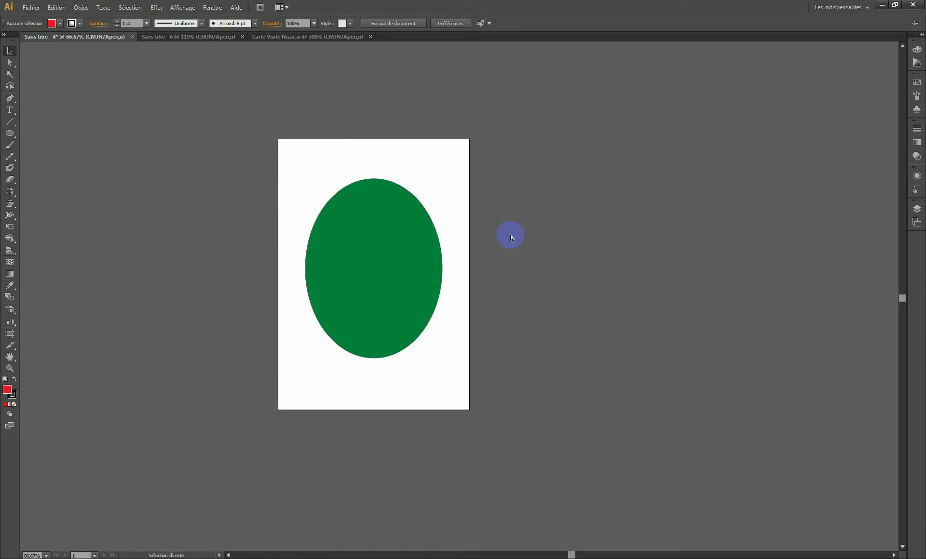
pyautogui.hotkey('ctrl', '+')
pyautogui.hotkey('ctrl', '+')
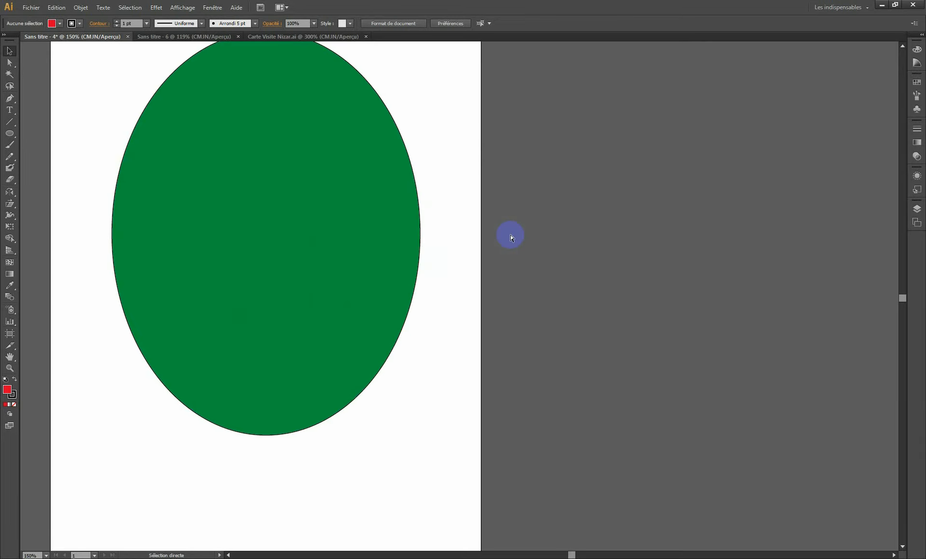
pyautogui.hotkey('ctrl', '-')
pyautogui.hotkey('ctrl', '-')
pyautogui.hotkey('ctrl', '-')
pyautogui.hotkey('ctrl', '-')
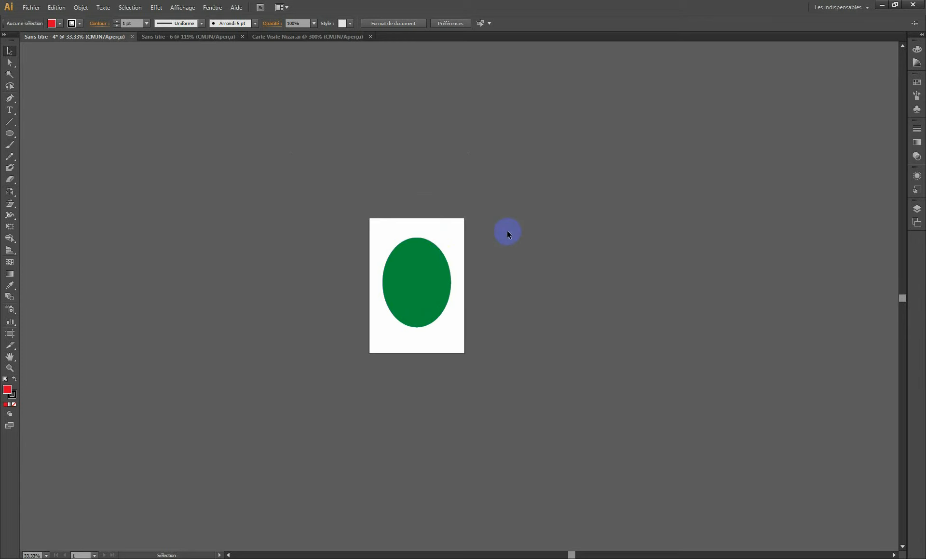
pyautogui.press('space')
pyautogui.moveTo(428, 258); pyautogui.dragTo(528, 228)
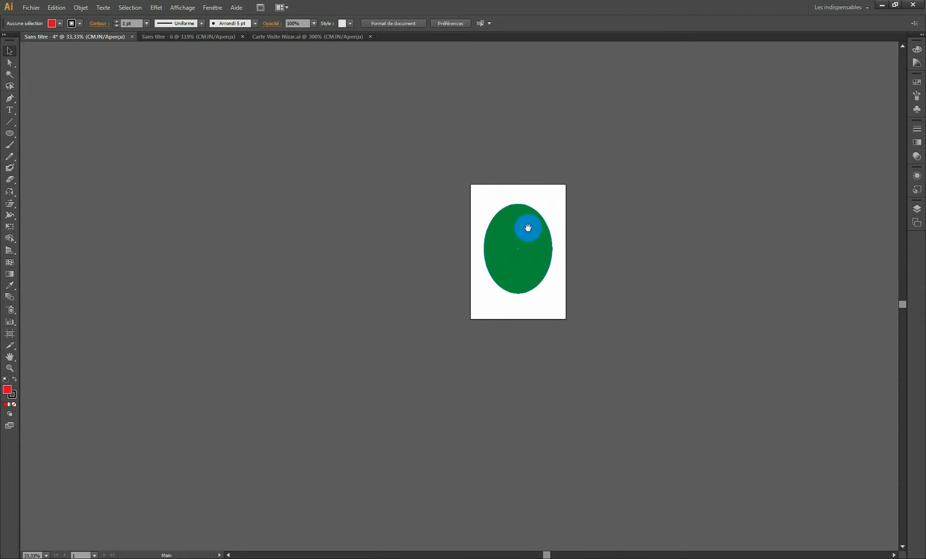